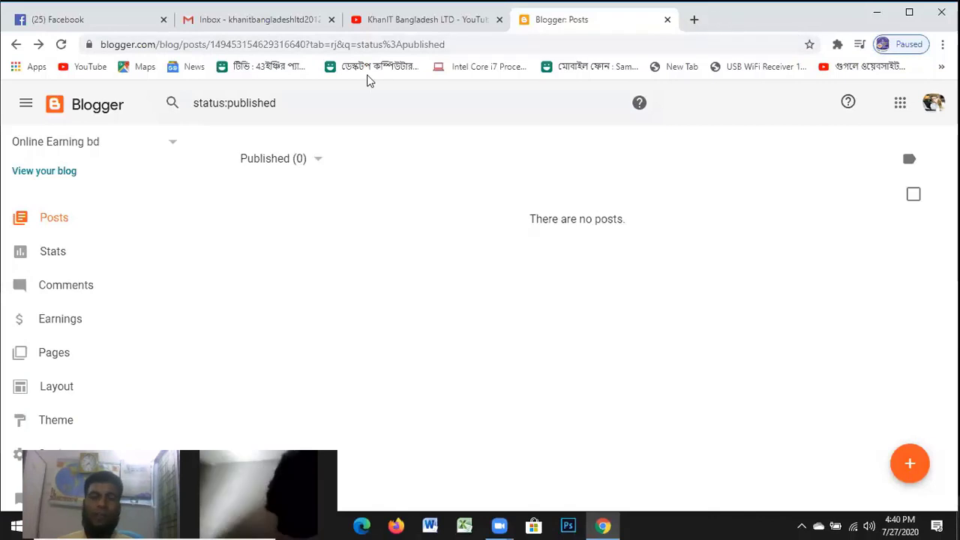
View the Online Earning bd blog, visit its author profile, and open that profile for editing
click(48, 172)
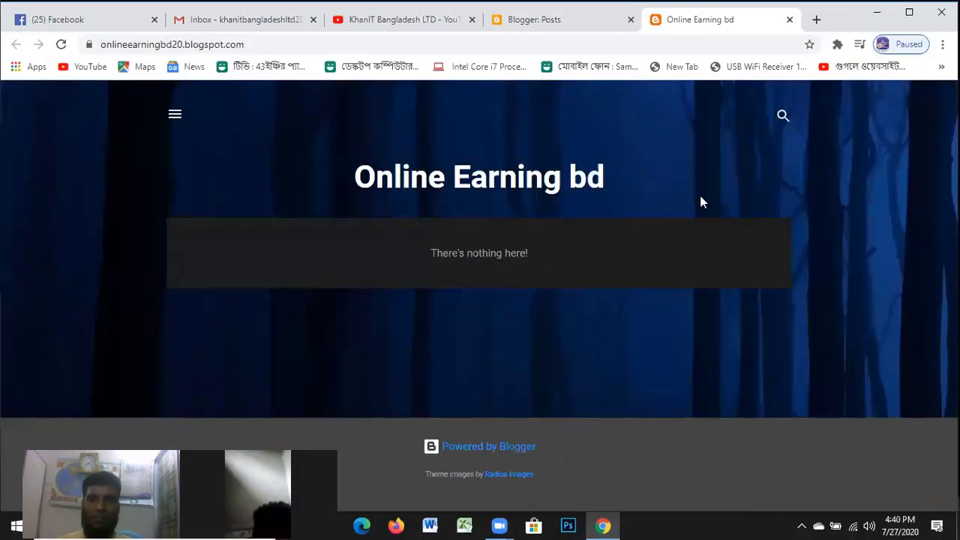
click(175, 116)
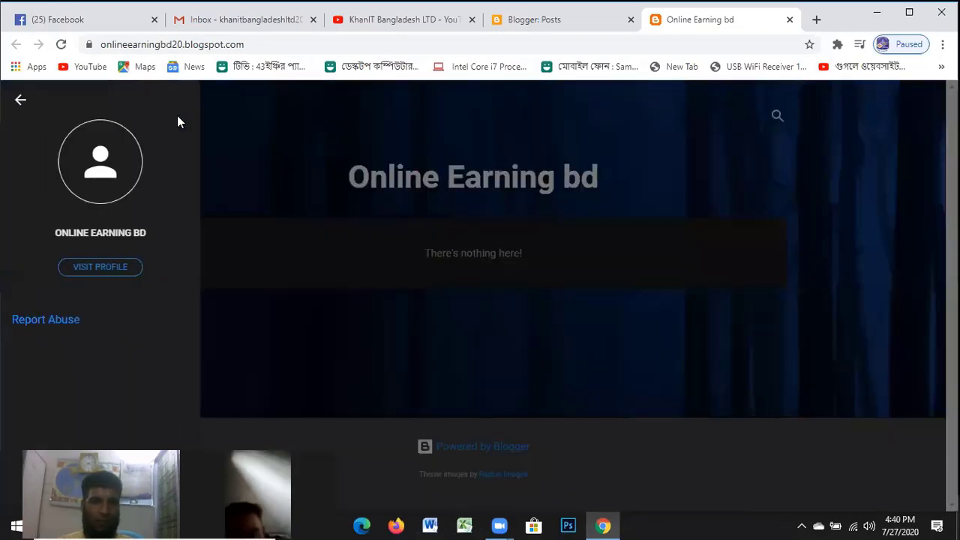
click(100, 171)
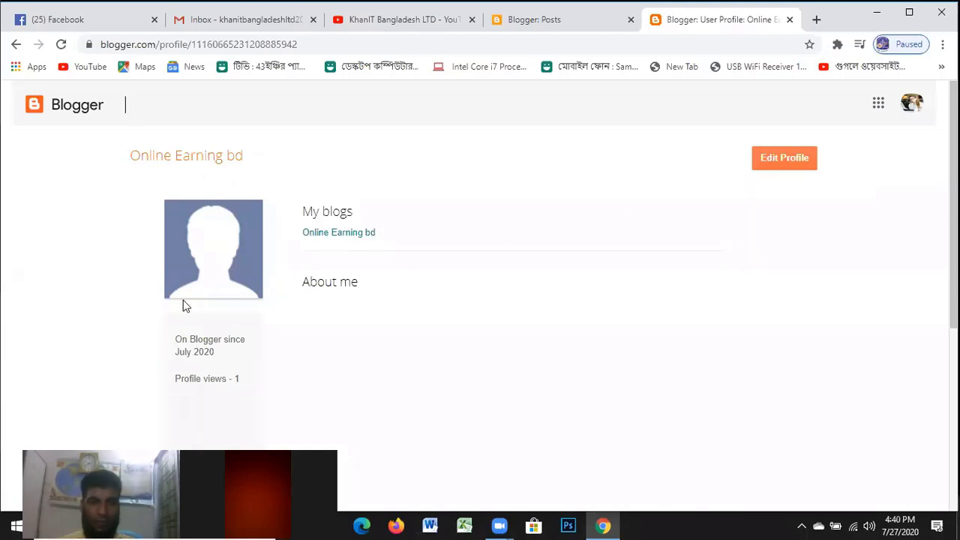
click(786, 160)
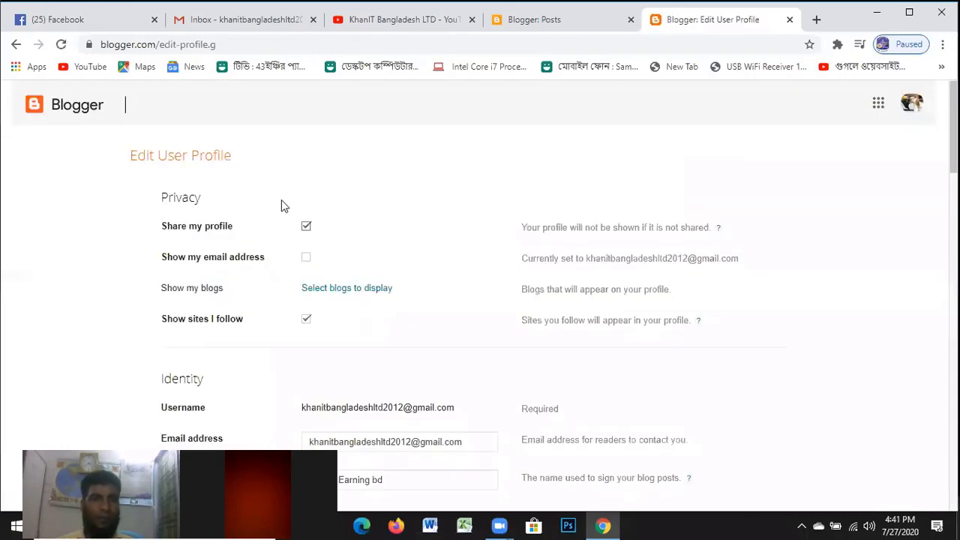
Review the privacy, identity and profile photo sections of the user profile form
scroll(304, 216, down, 1)
scroll(299, 251, down, 2)
scroll(338, 242, up, 3)
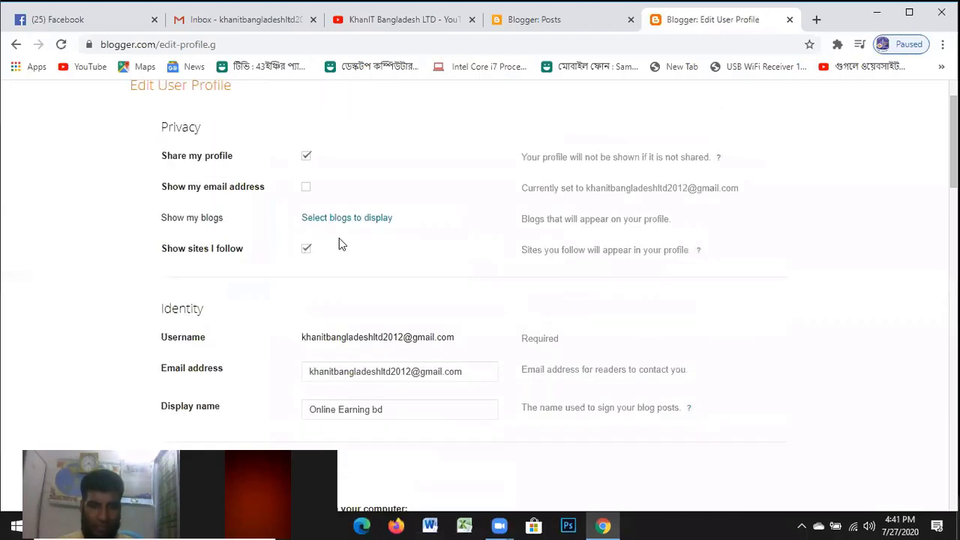
scroll(341, 237, up, 1)
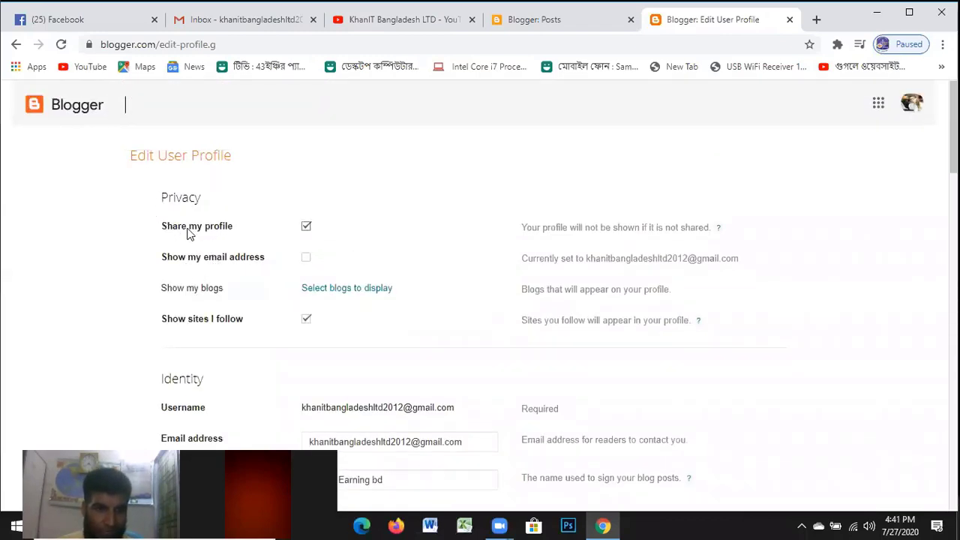
scroll(307, 255, down, 5)
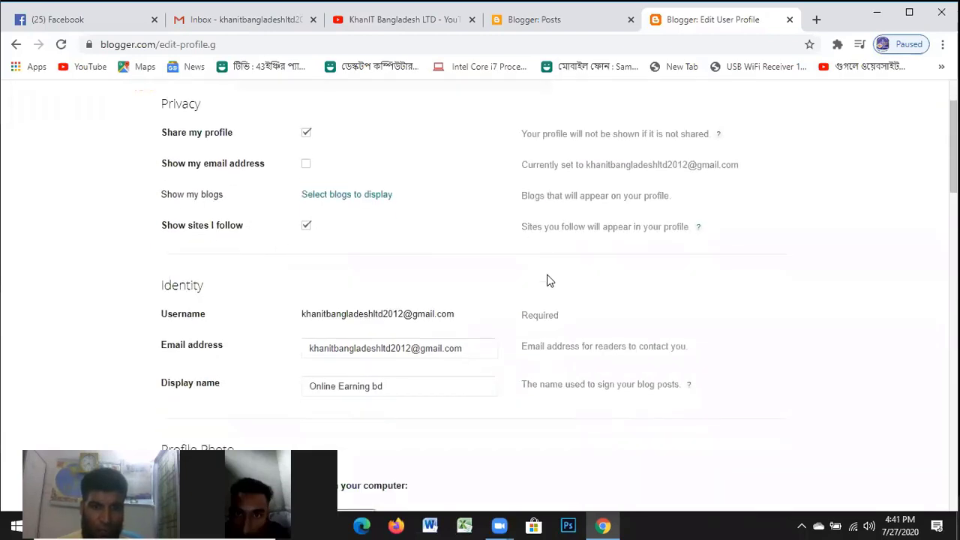
scroll(562, 293, down, 2)
scroll(507, 300, up, 2)
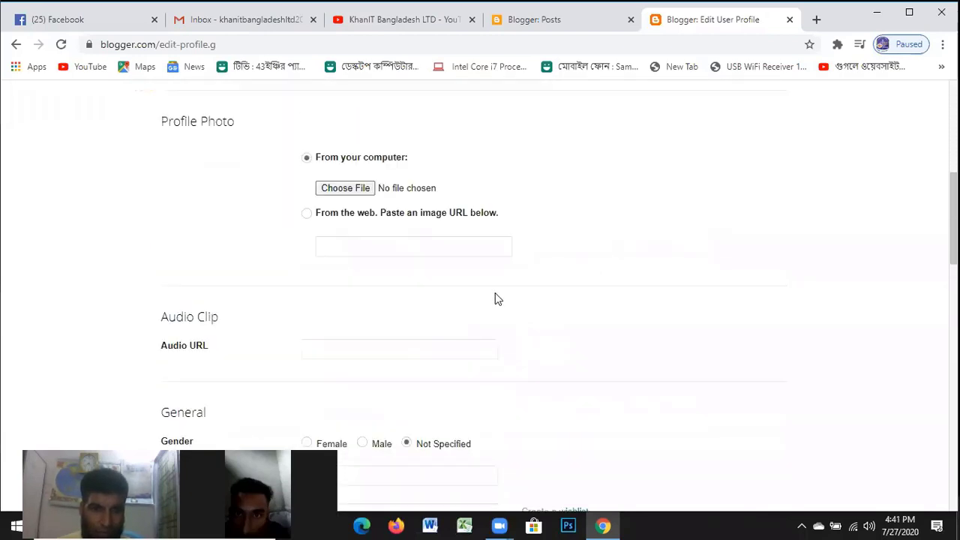
Start choosing a profile photo from the computer and browse the Downloads folder for a suitable image
click(338, 190)
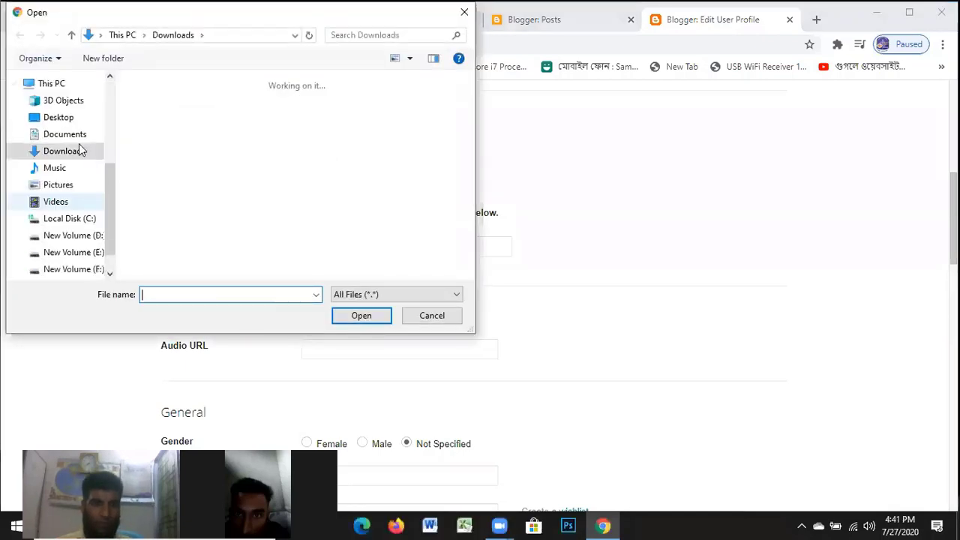
scroll(78, 154, up, 3)
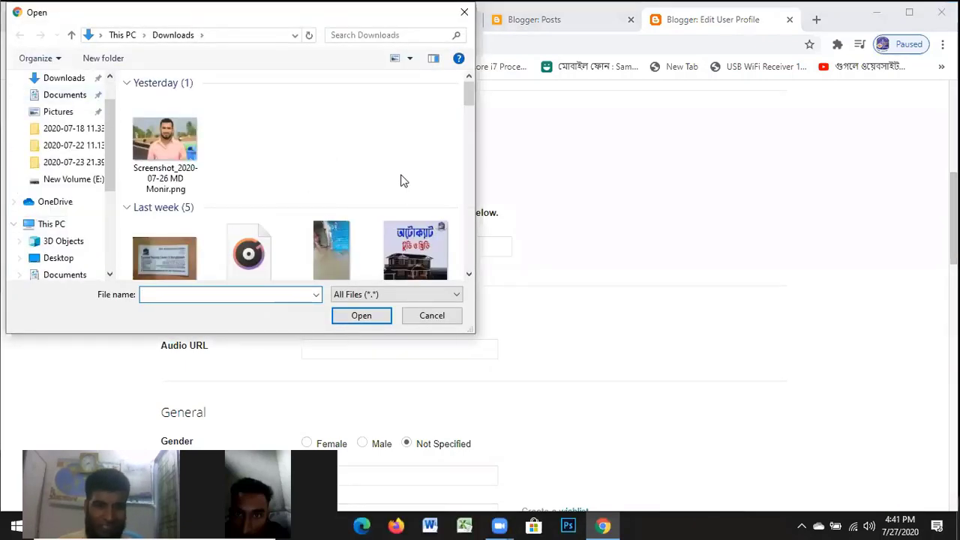
scroll(386, 167, down, 4)
scroll(245, 133, up, 4)
scroll(150, 150, down, 5)
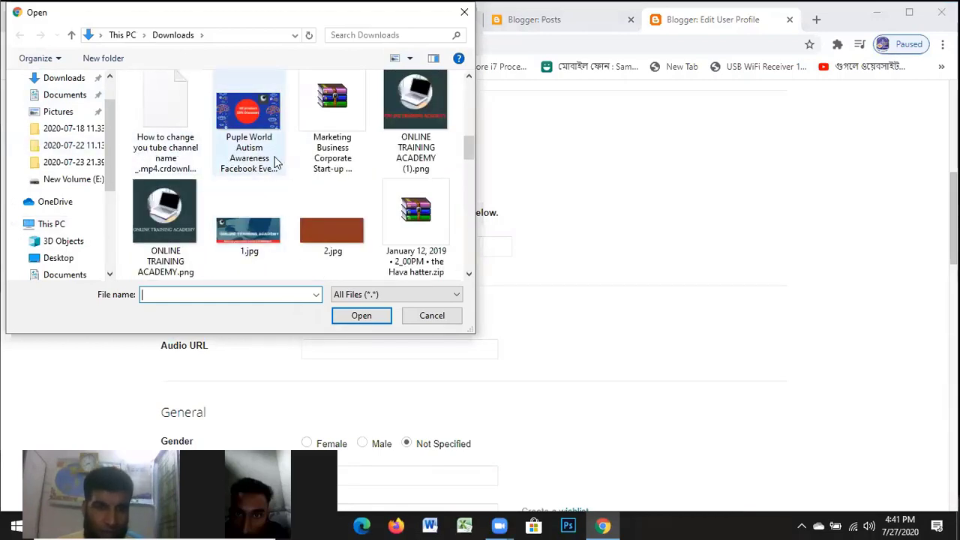
scroll(317, 142, down, 1)
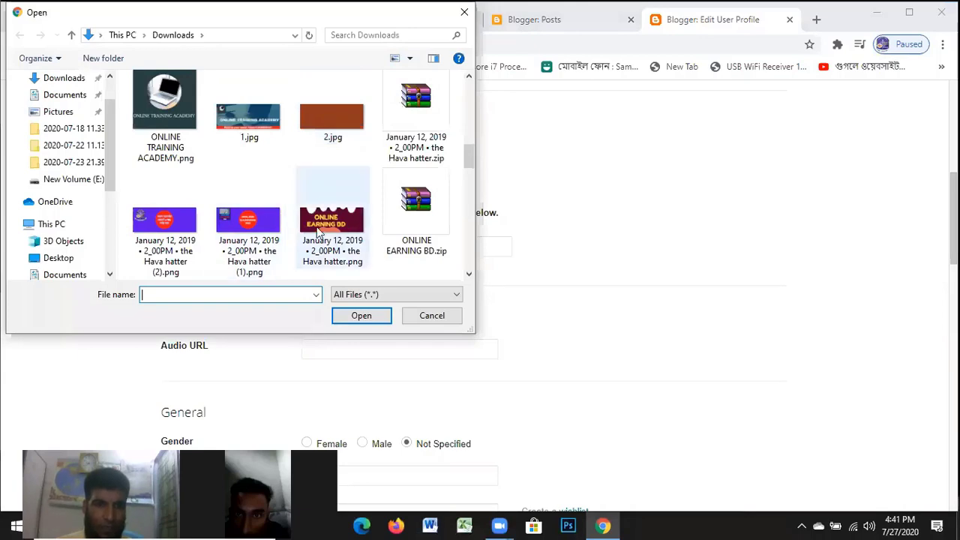
scroll(240, 196, down, 2)
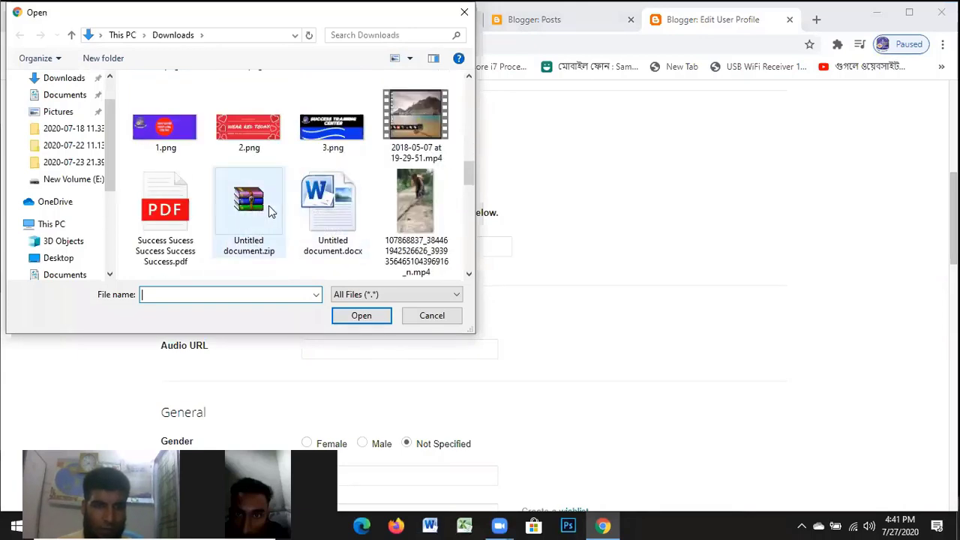
scroll(277, 201, up, 1)
scroll(285, 193, down, 2)
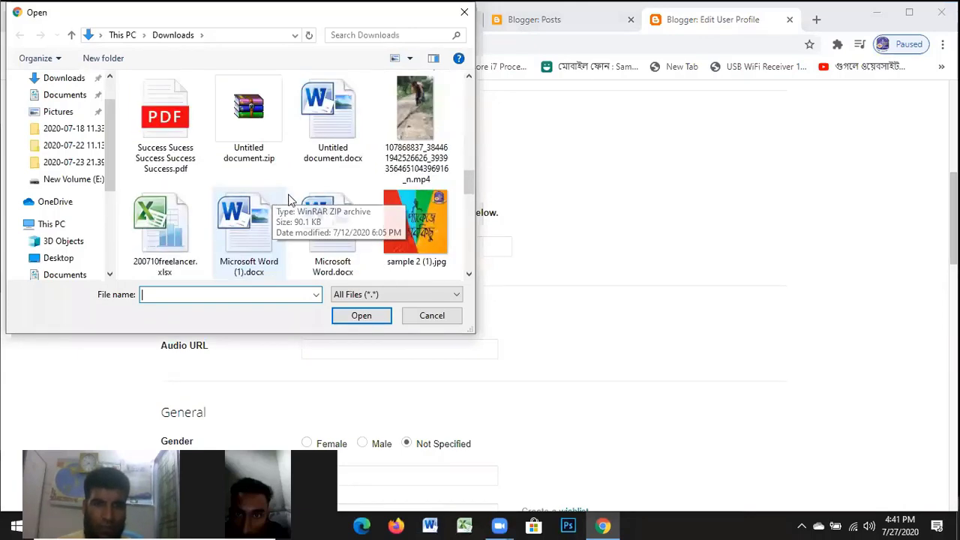
scroll(308, 194, down, 2)
scroll(308, 202, down, 1)
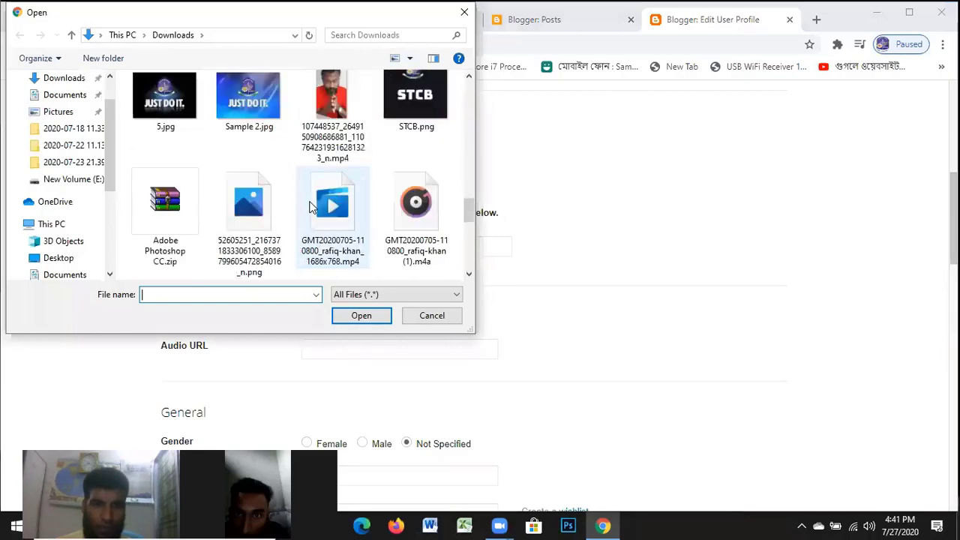
scroll(309, 202, down, 1)
scroll(309, 203, up, 1)
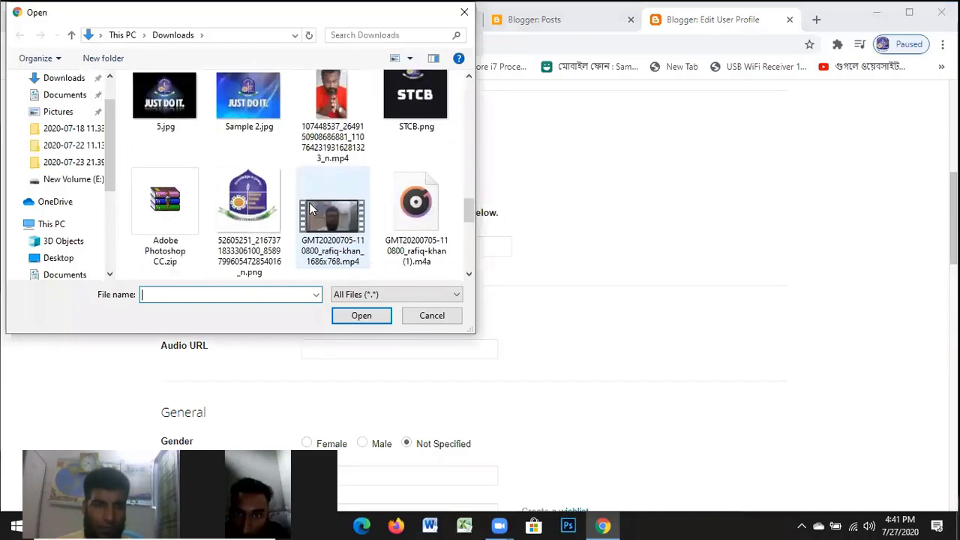
scroll(310, 207, down, 3)
scroll(322, 206, down, 1)
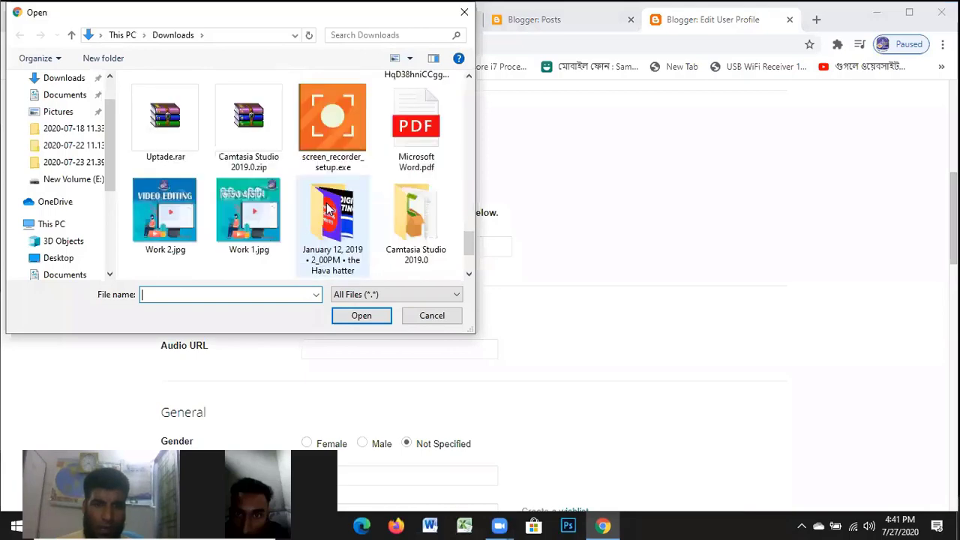
scroll(327, 209, down, 1)
scroll(405, 219, down, 1)
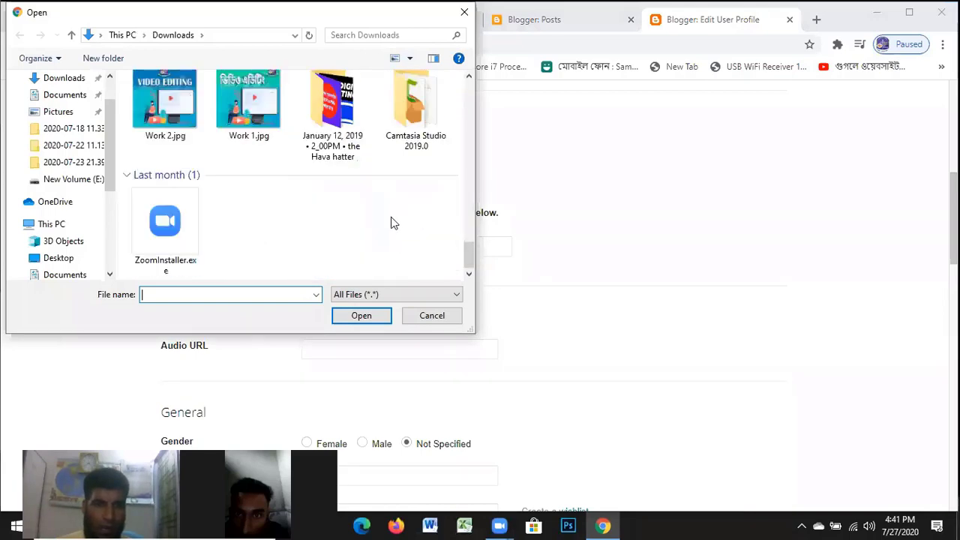
Look back through the Downloads files, from the oldest to the most recent, for a profile image
click(470, 76)
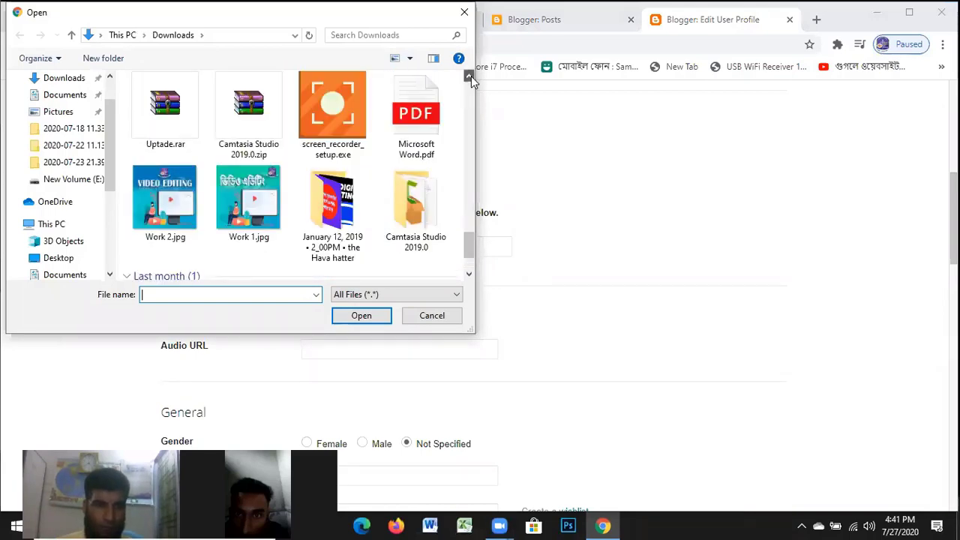
click(469, 76)
click(469, 76)
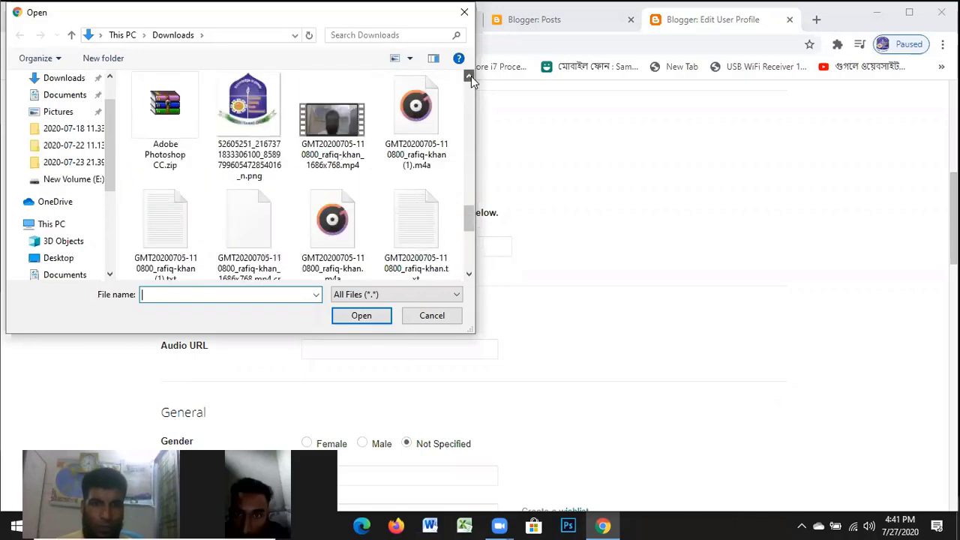
click(469, 76)
click(469, 76)
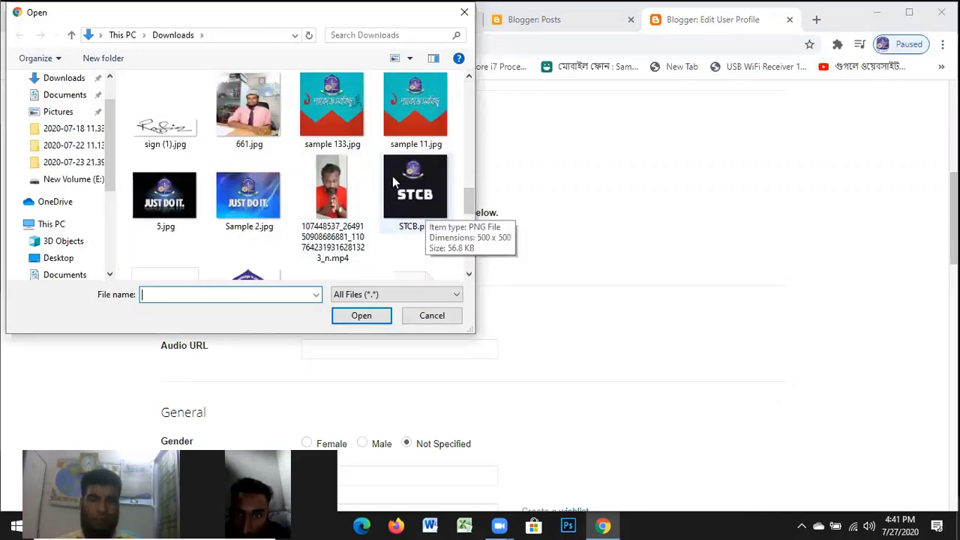
click(470, 77)
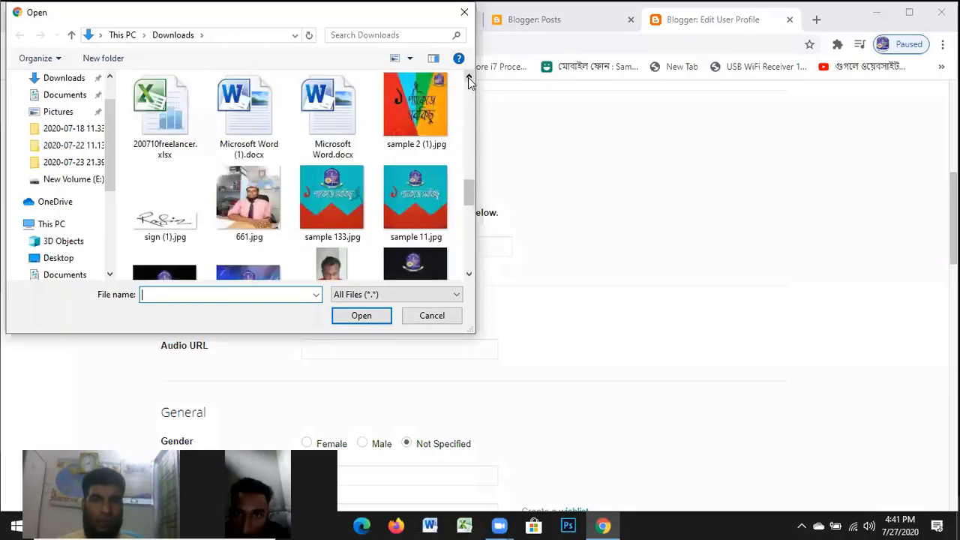
click(469, 76)
click(469, 76)
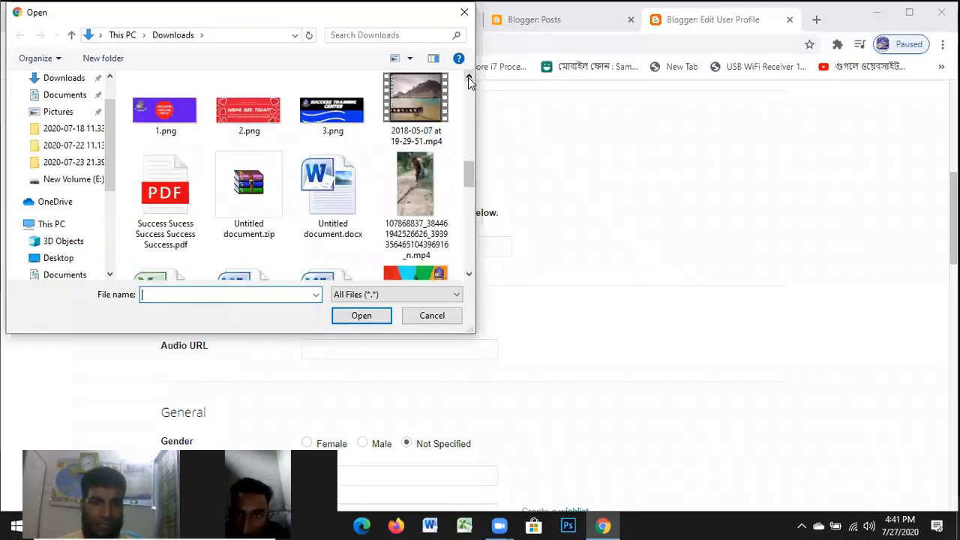
click(469, 77)
click(469, 77)
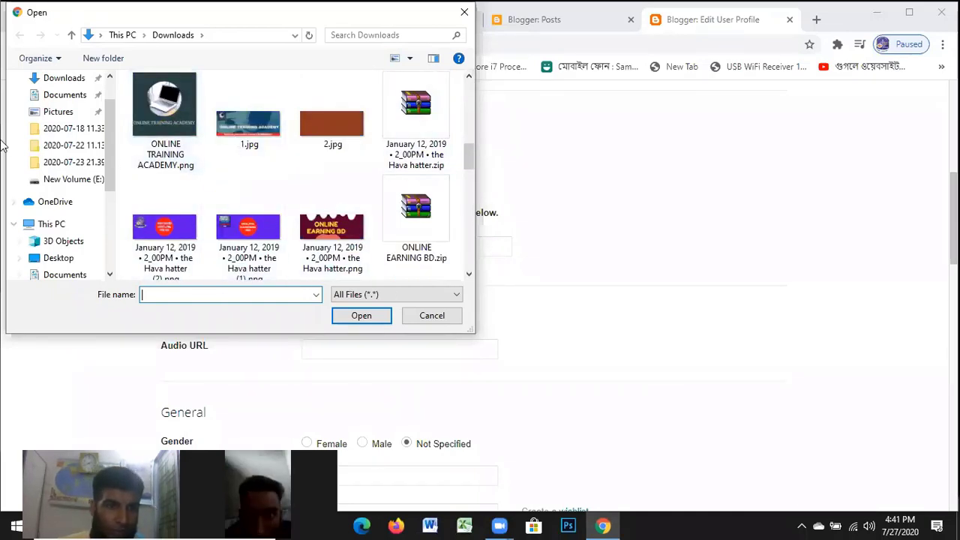
scroll(168, 171, up, 2)
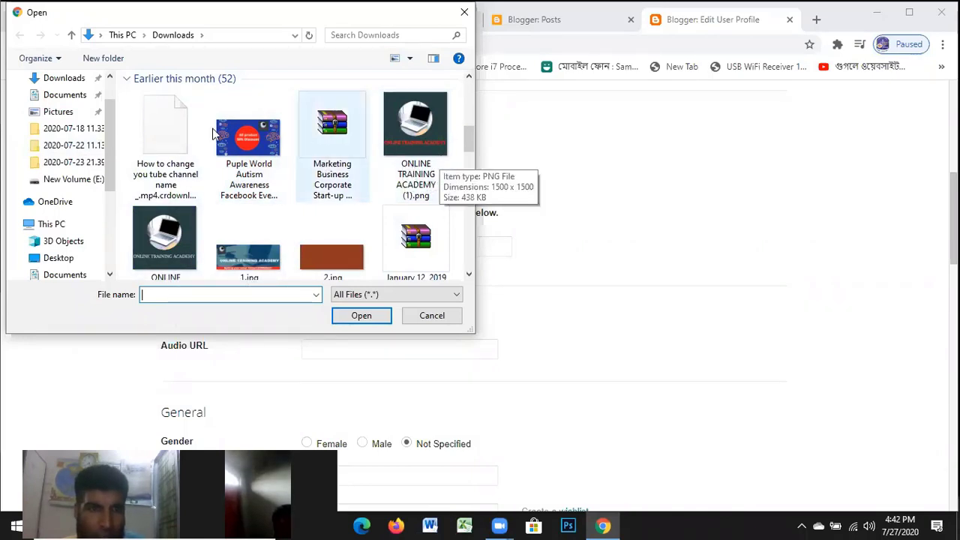
click(470, 74)
click(469, 74)
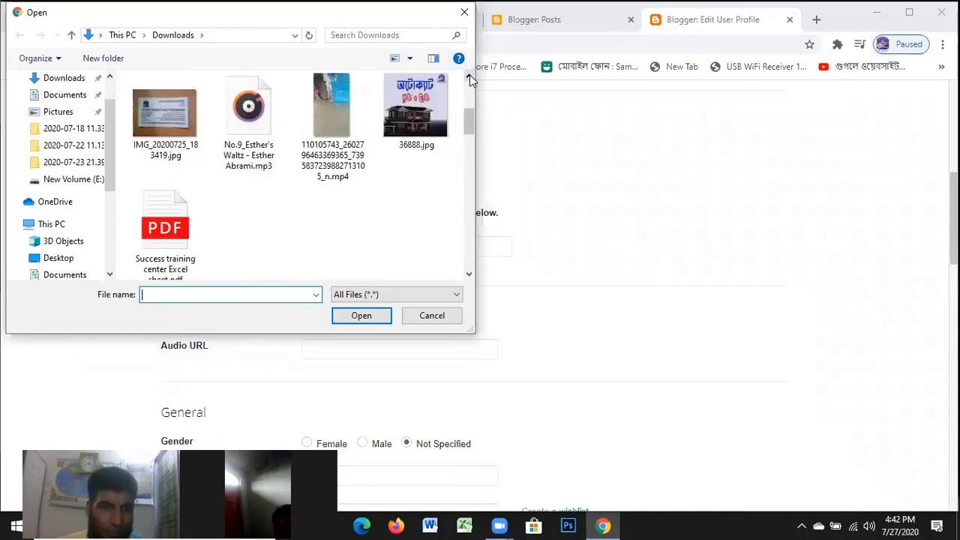
click(469, 74)
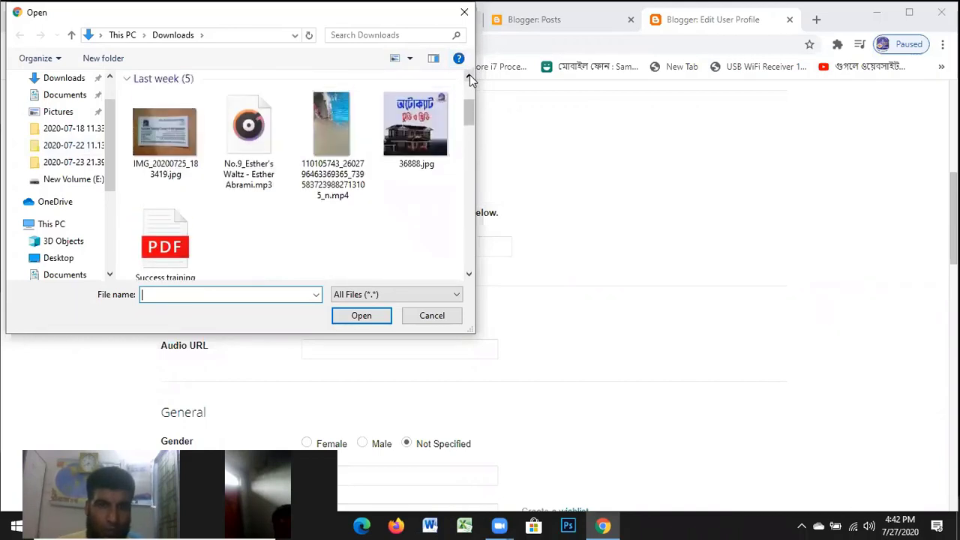
click(470, 75)
click(469, 74)
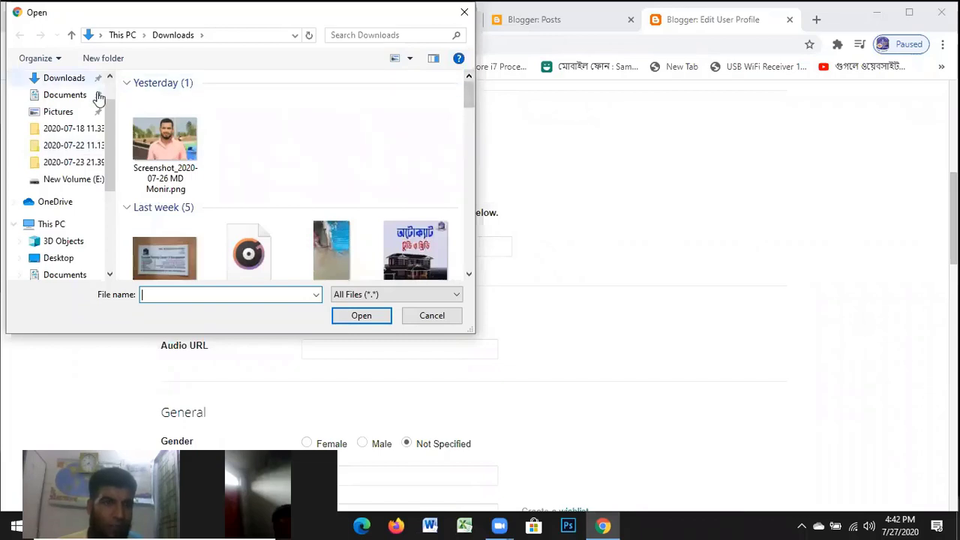
Reopen the Downloads folder, find and select the ONLINE EARNING BD.zip archive, and check which file actions it offers
click(69, 81)
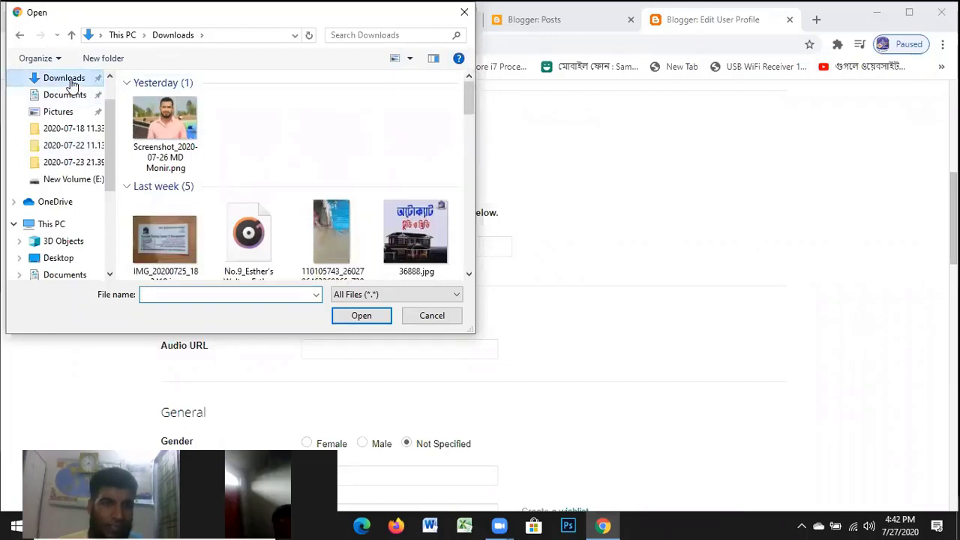
click(468, 274)
scroll(468, 275, down, 3)
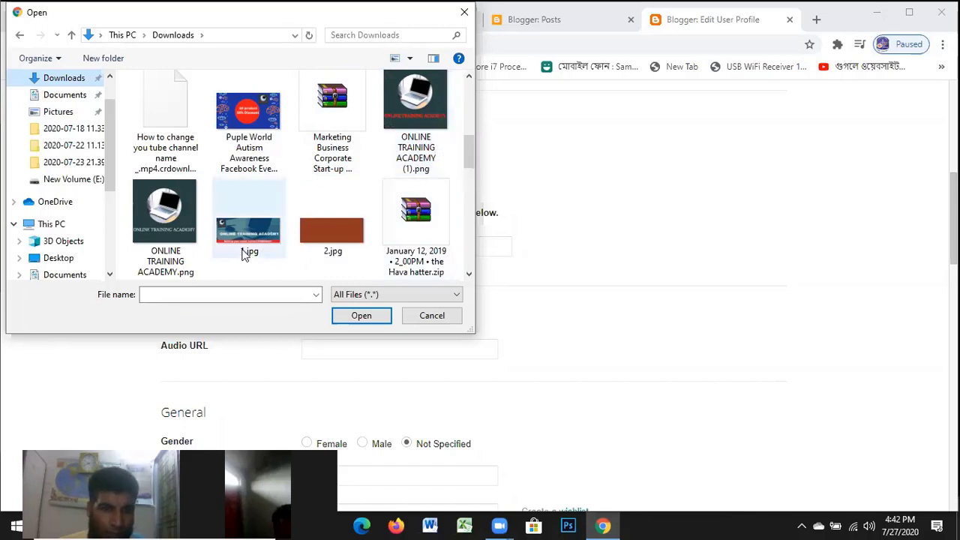
click(468, 277)
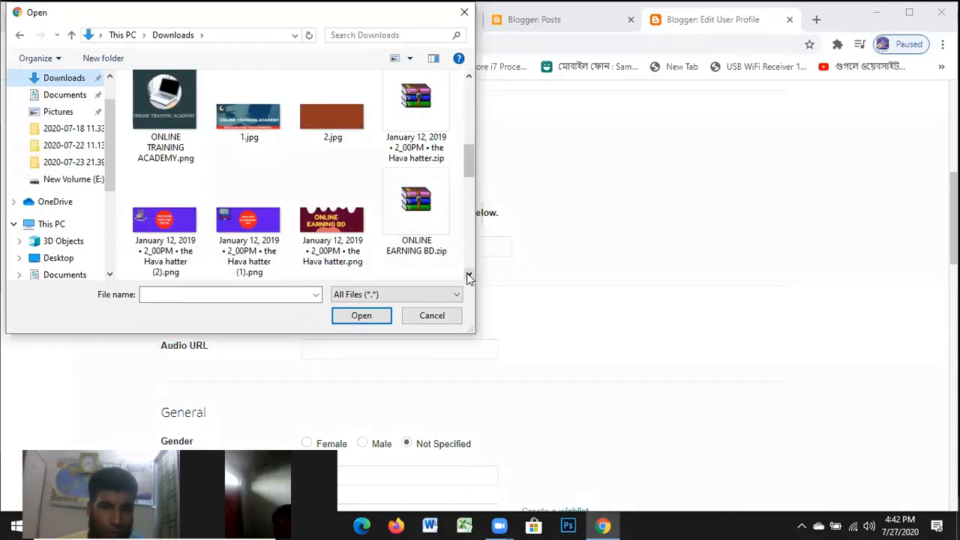
click(469, 278)
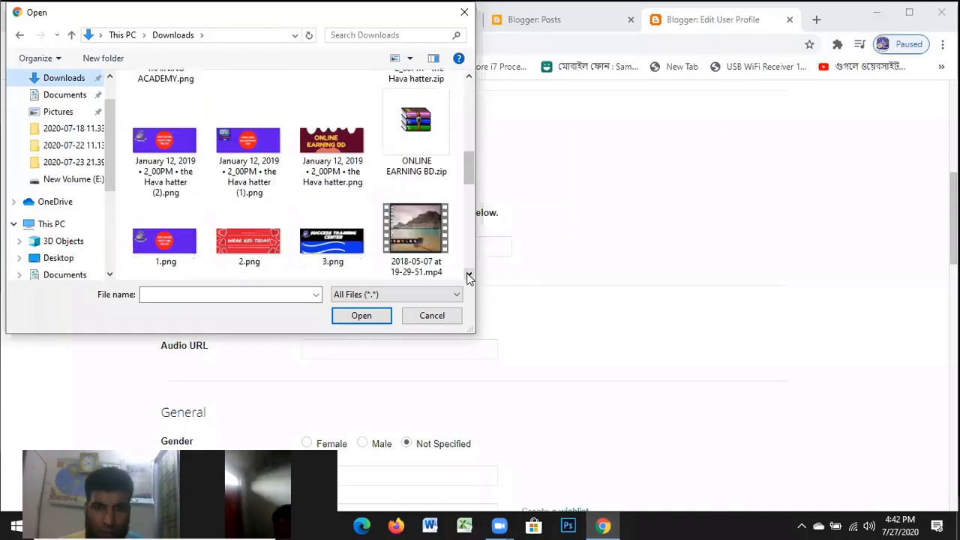
click(413, 132)
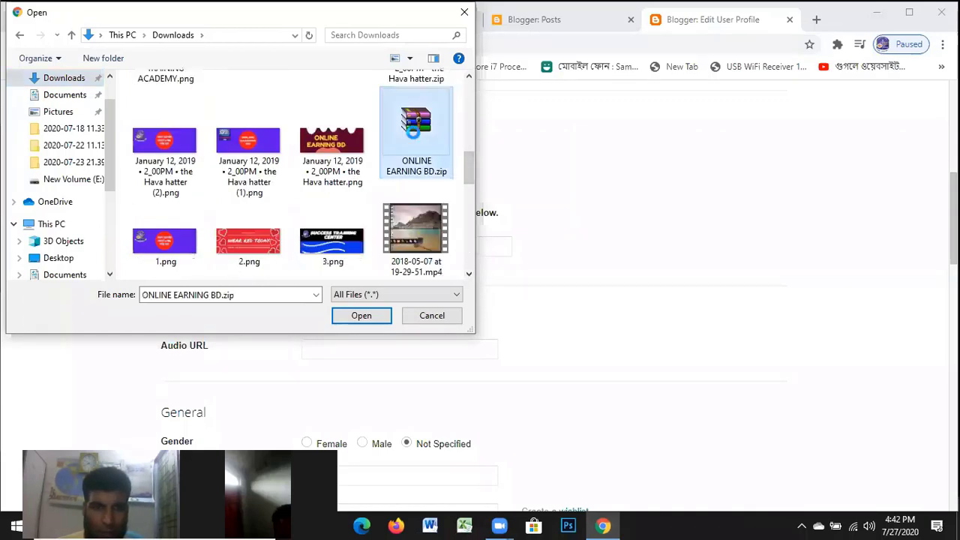
right_click(413, 132)
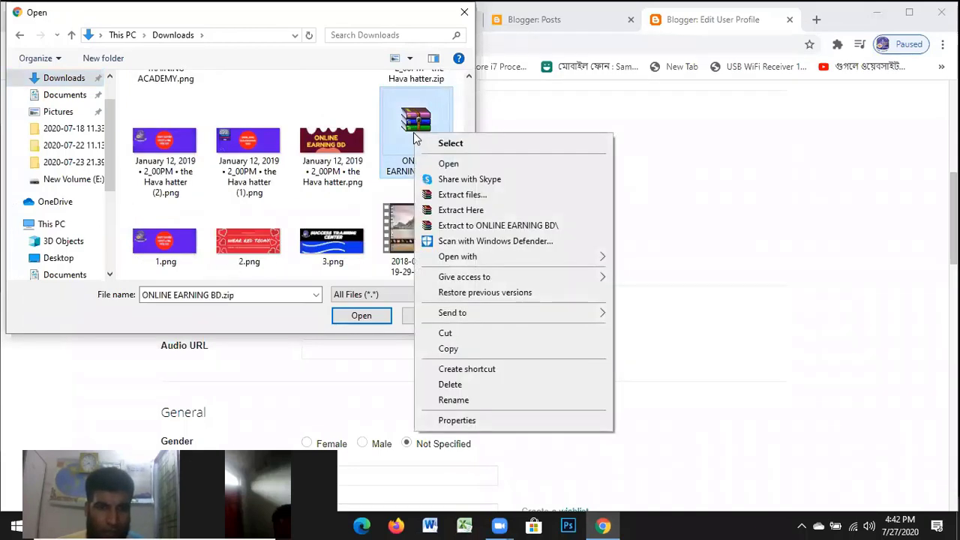
click(284, 271)
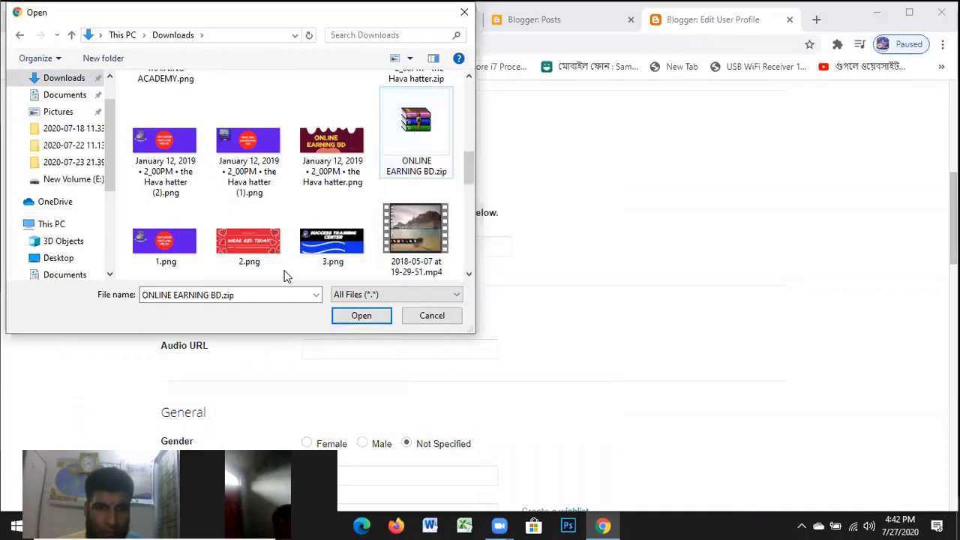
Extract the ONLINE EARNING BD.zip archive directly into the Downloads folder, replacing all existing files
click(469, 275)
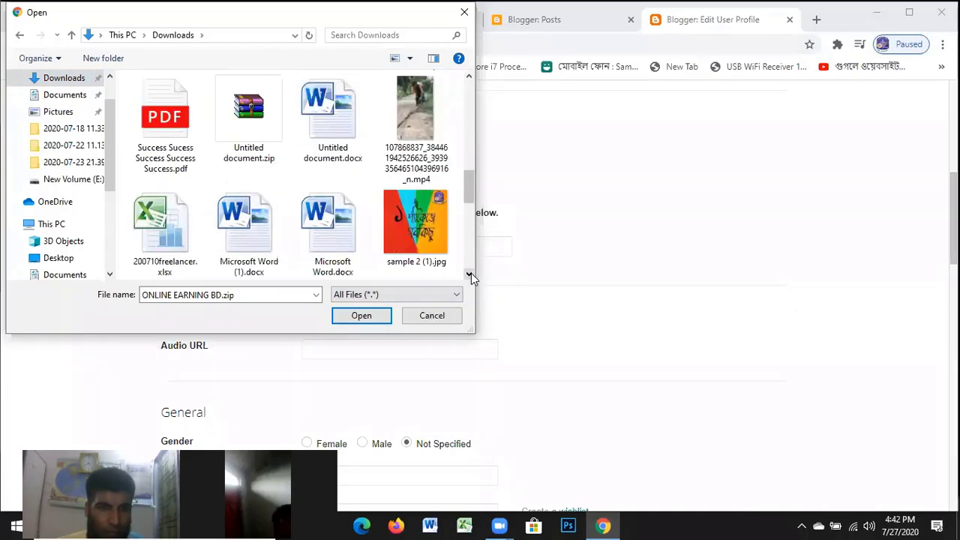
drag(470, 274, 469, 274)
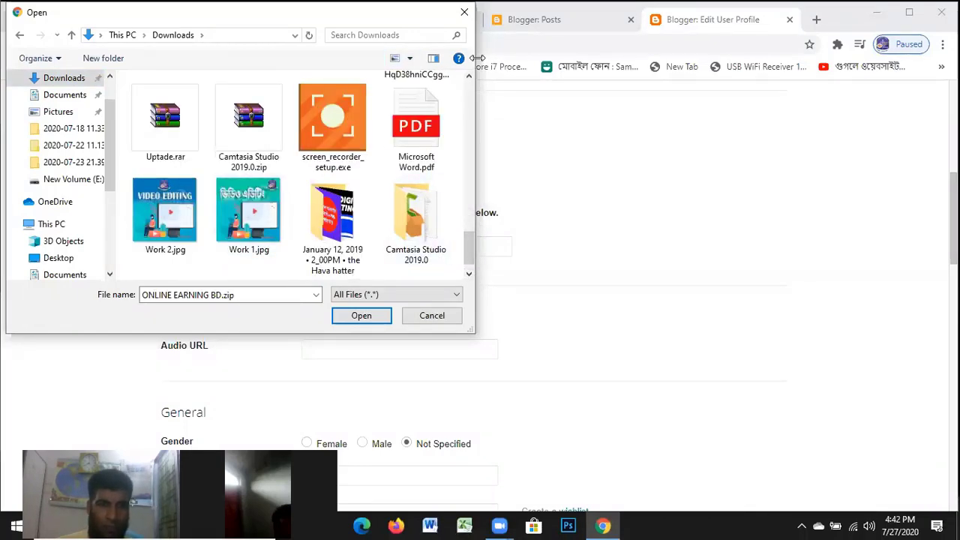
drag(471, 75, 468, 77)
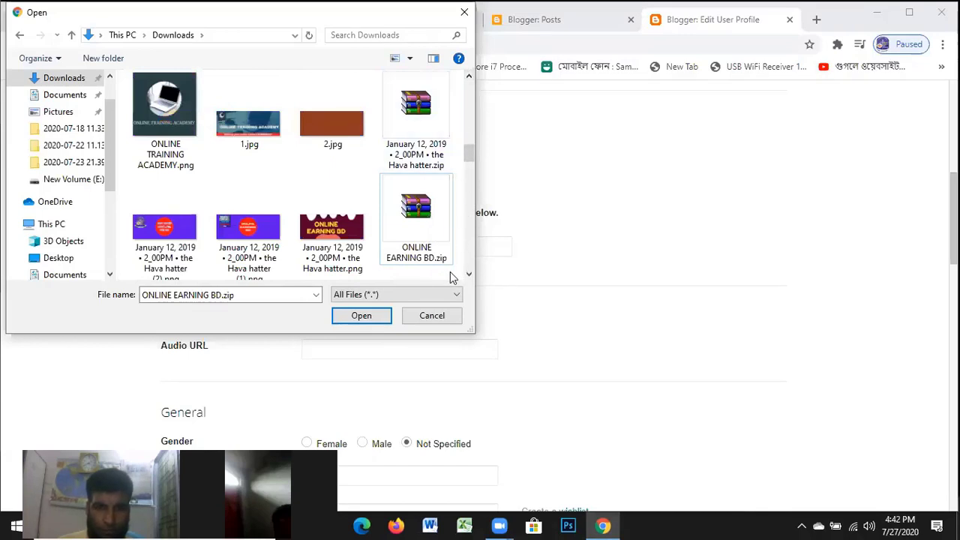
double_click(395, 206)
right_click(395, 207)
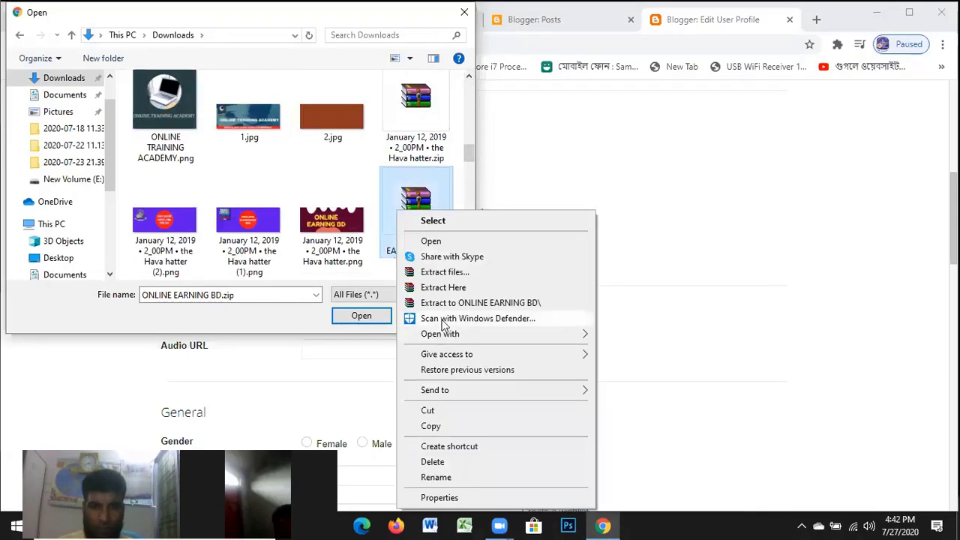
click(445, 288)
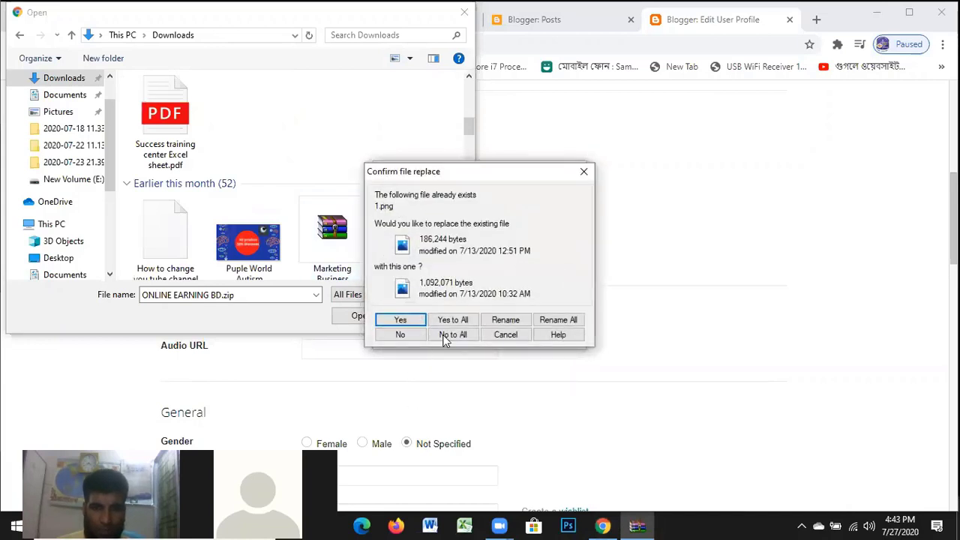
click(453, 319)
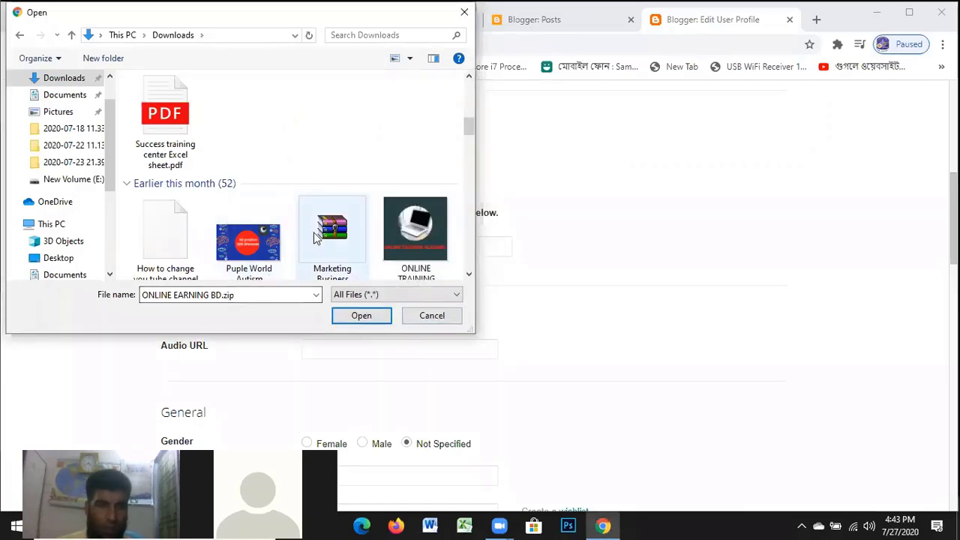
Look through the Downloads folder for the images extracted from the archive
scroll(341, 182, down, 5)
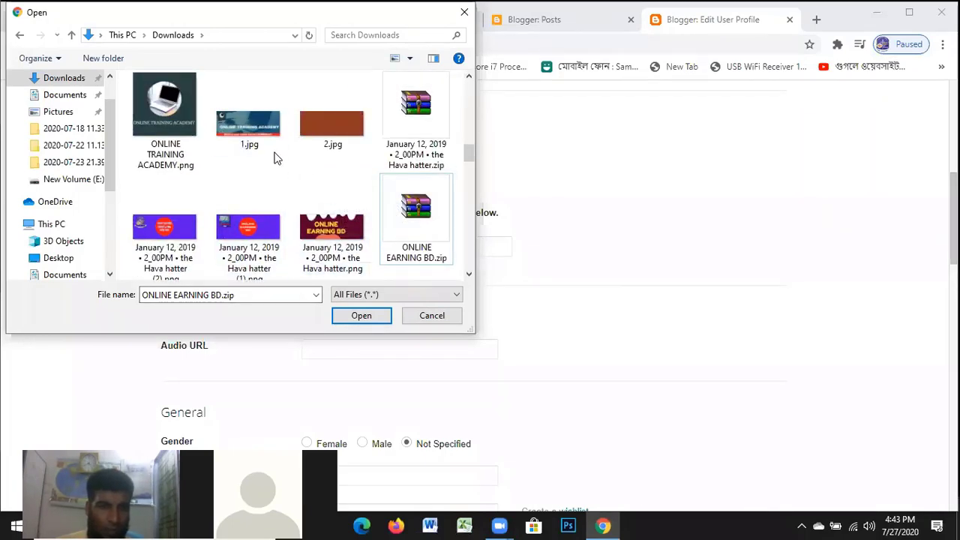
scroll(276, 157, down, 8)
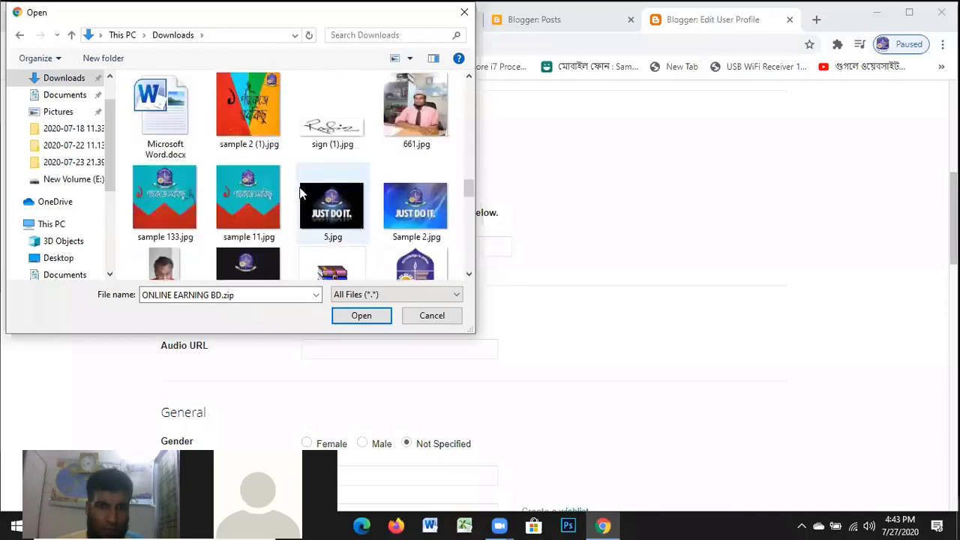
scroll(307, 184, down, 10)
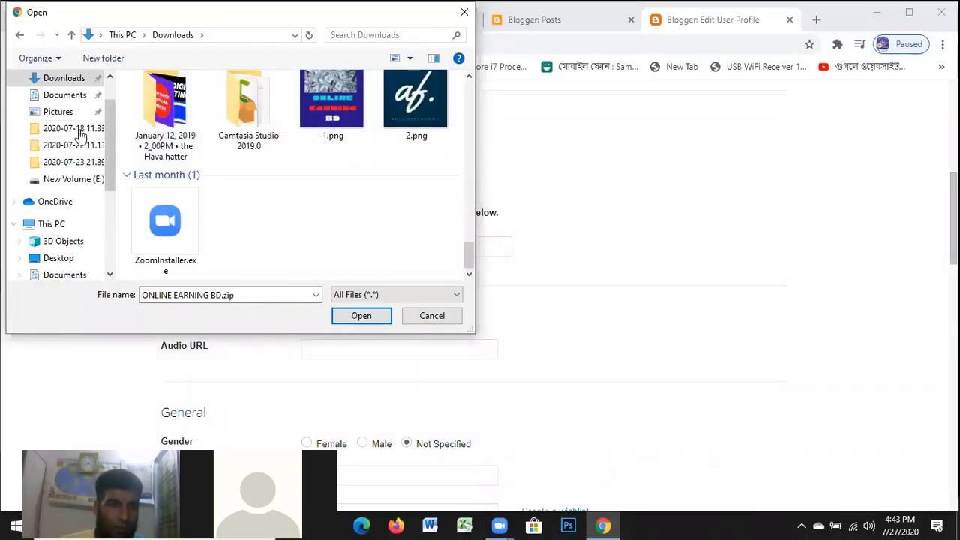
Browse to the New Volume (D:) drive and display its files as image thumbnails
scroll(75, 105, up, 1)
scroll(70, 135, down, 1)
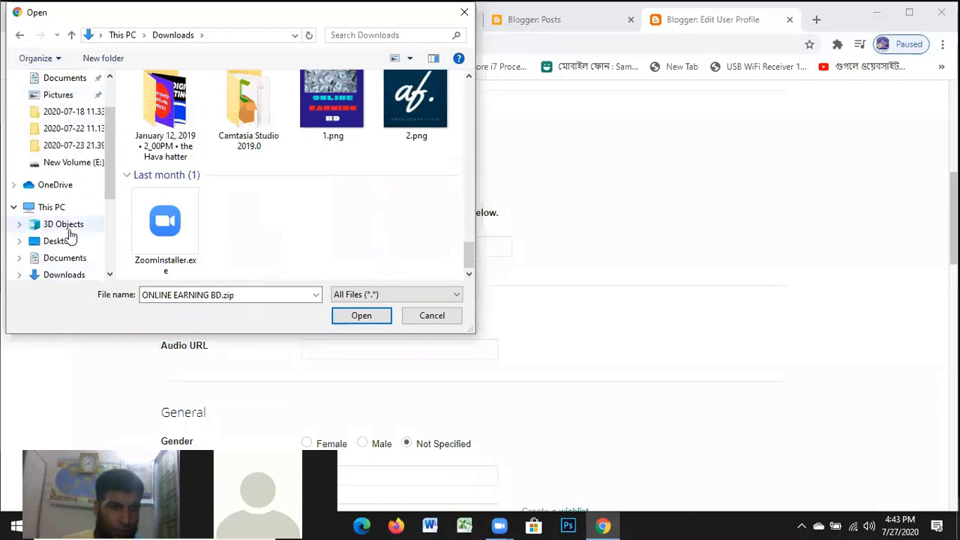
scroll(70, 235, down, 3)
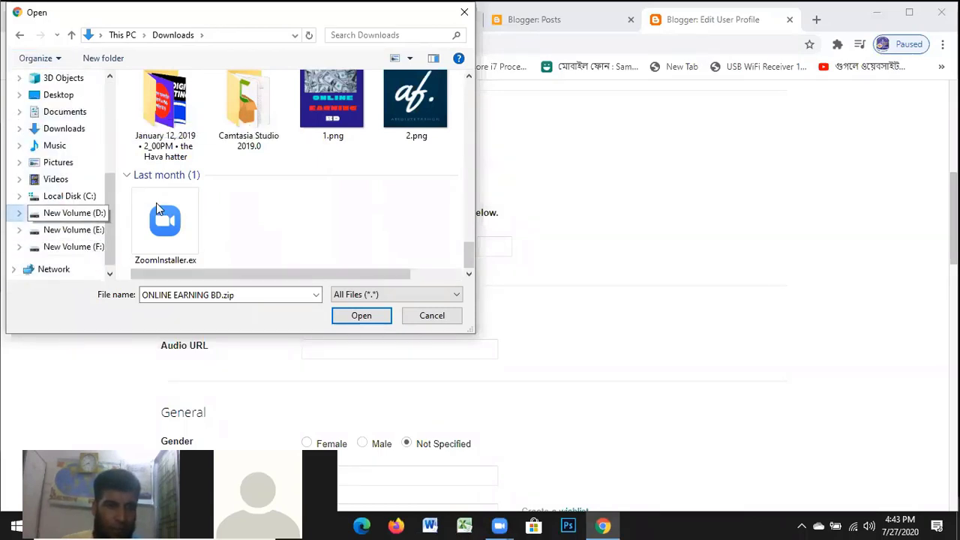
click(74, 212)
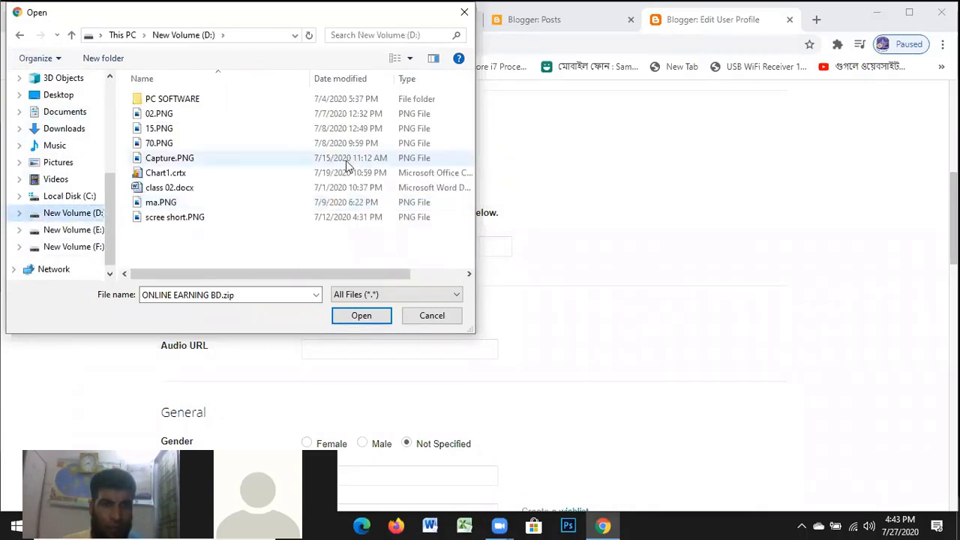
click(408, 59)
click(459, 41)
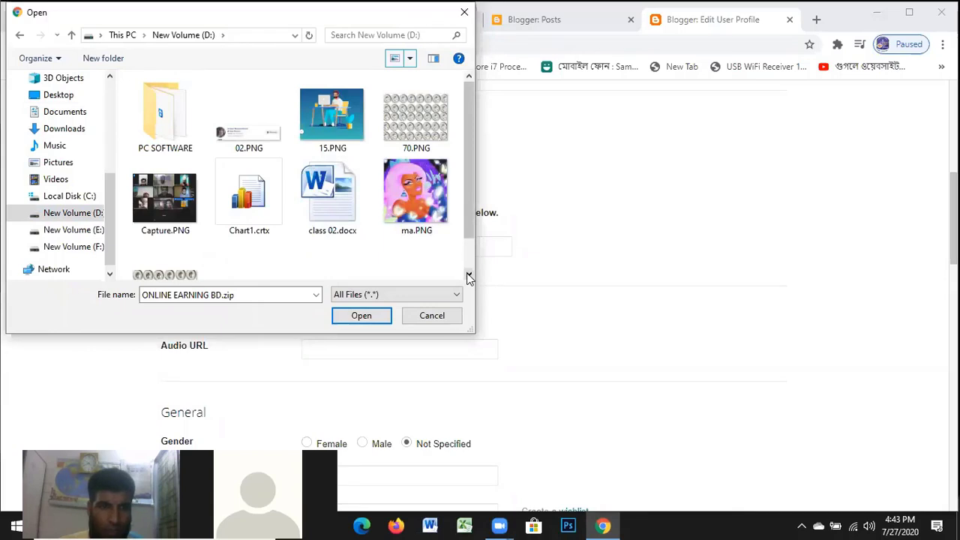
Choose 15.PNG from the New Volume (D:) drive as the profile photo
click(468, 275)
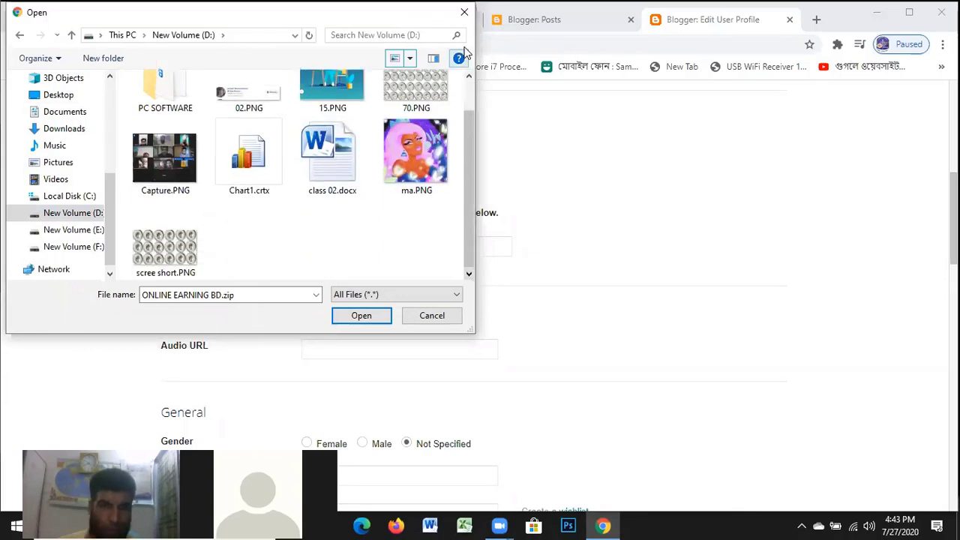
click(468, 76)
click(338, 107)
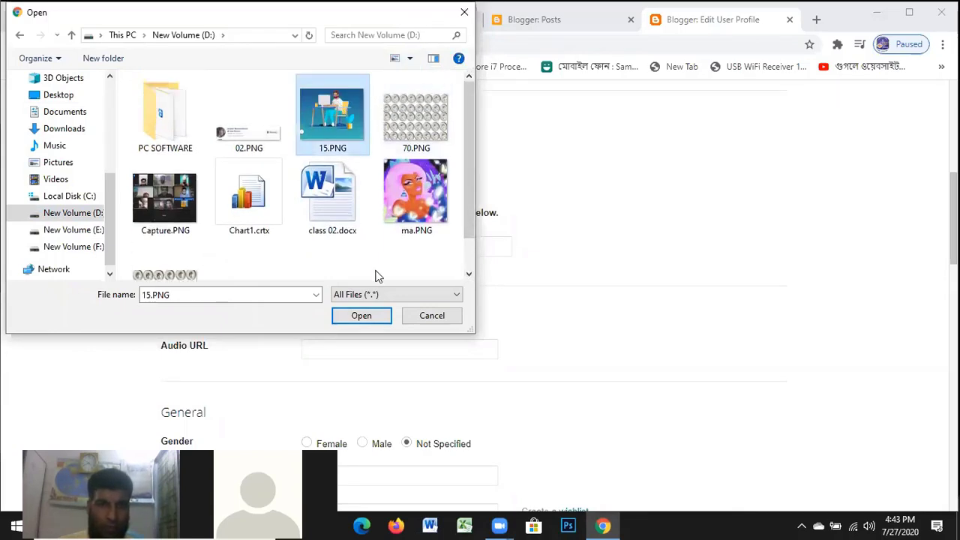
click(360, 315)
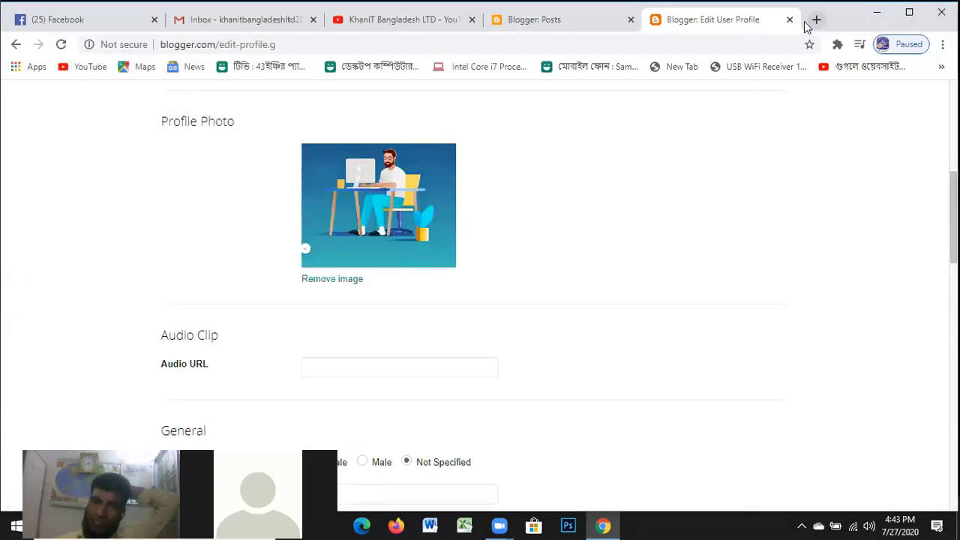
Review the uploaded photo and the remaining profile sections, leaving the optional fields empty, and save the profile
scroll(304, 215, up, 2)
scroll(323, 262, down, 2)
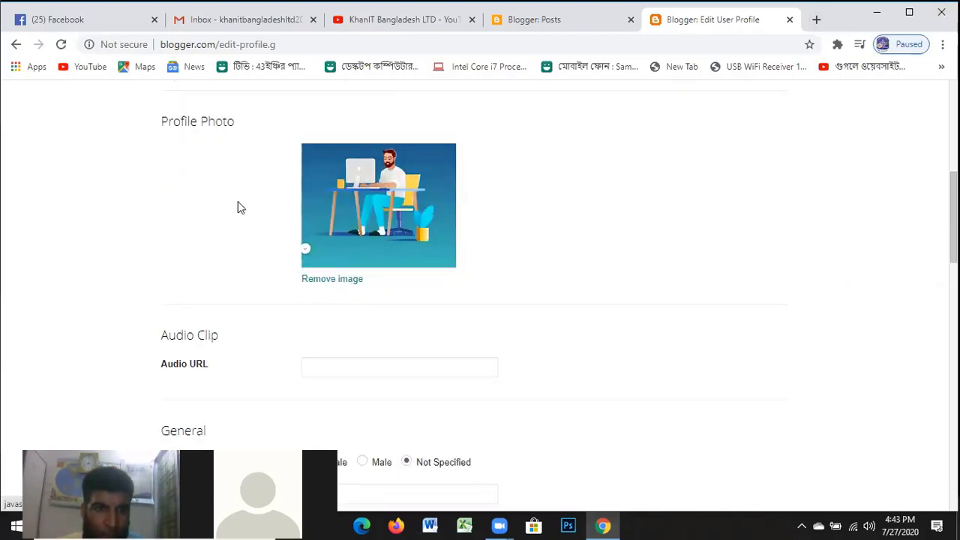
scroll(368, 250, up, 1)
scroll(278, 318, down, 7)
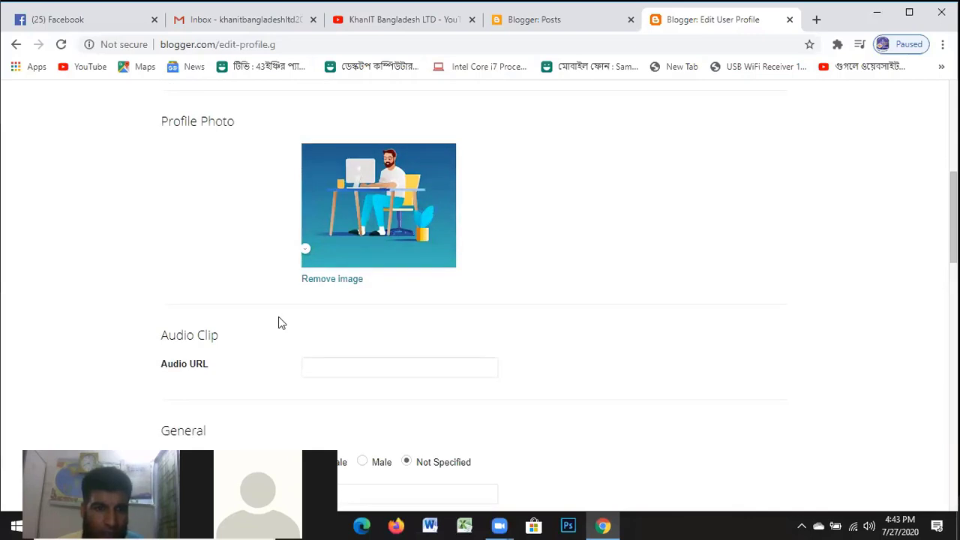
scroll(379, 296, up, 3)
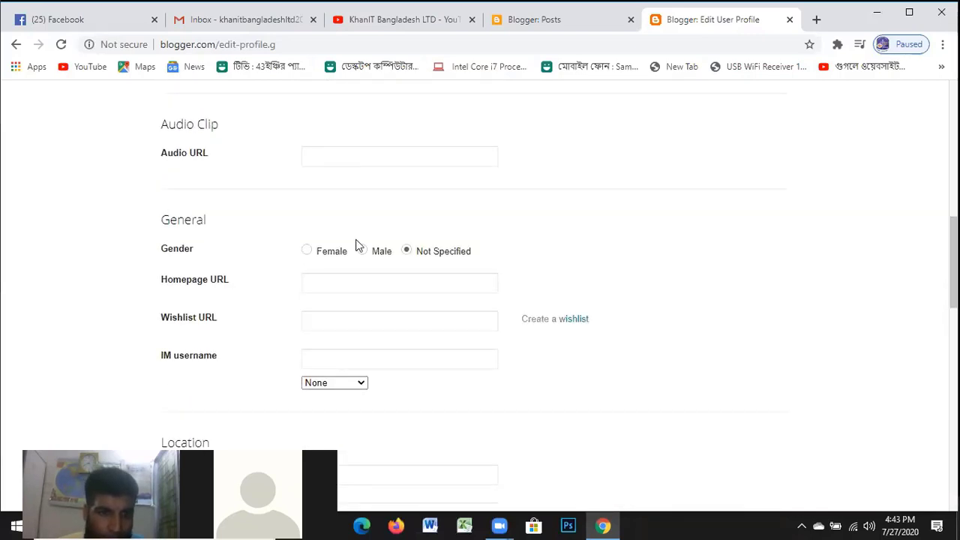
scroll(358, 245, down, 13)
click(201, 272)
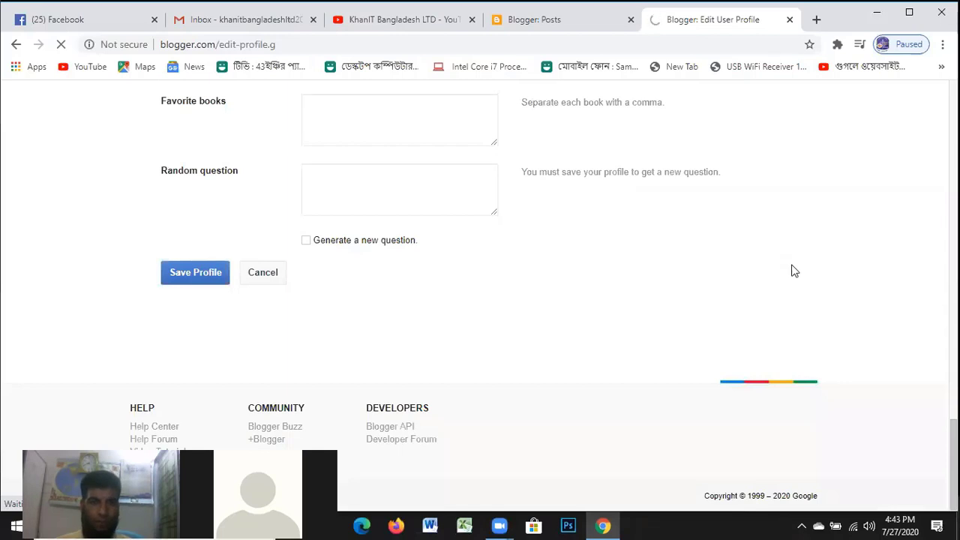
Examine the saved profile's privacy, identity and profile photo sections
scroll(214, 204, up, 3)
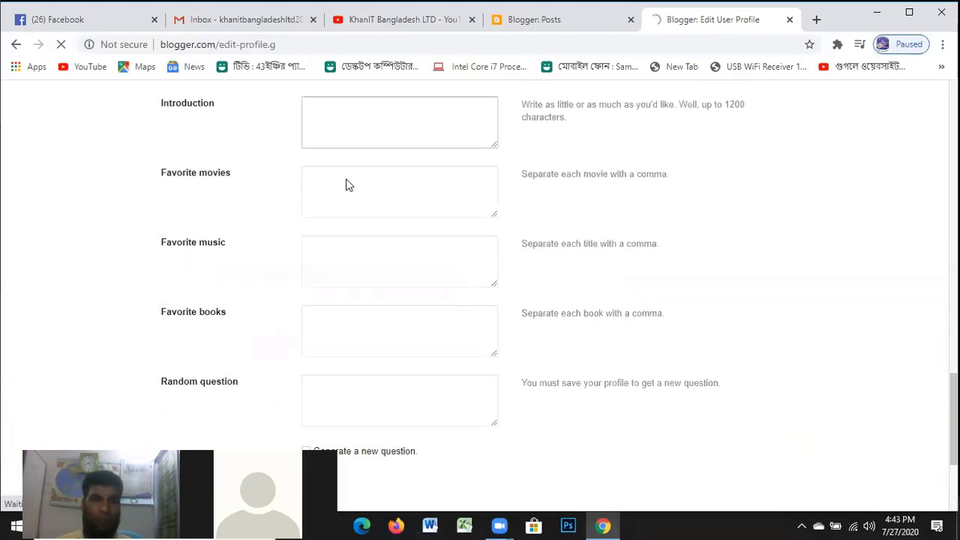
scroll(242, 203, up, 2)
scroll(235, 206, up, 4)
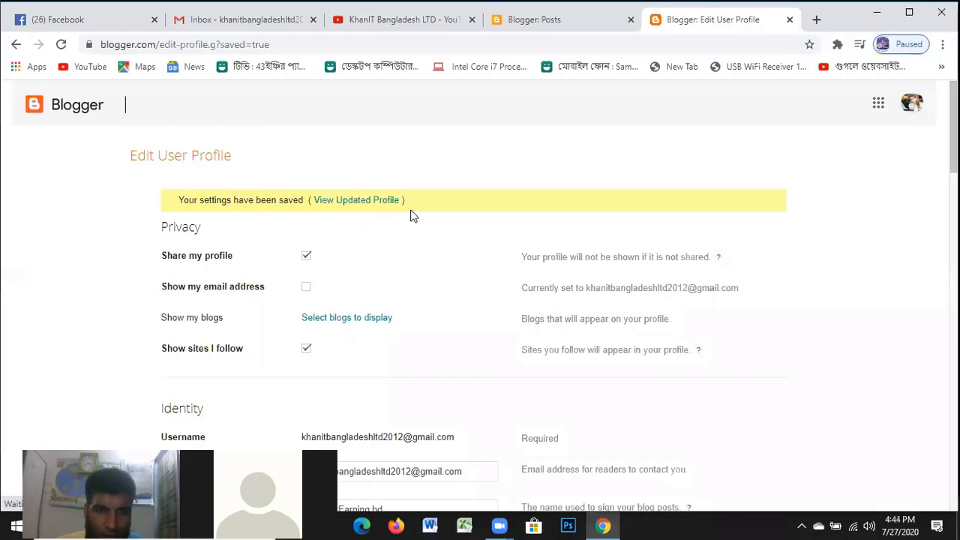
scroll(263, 278, down, 4)
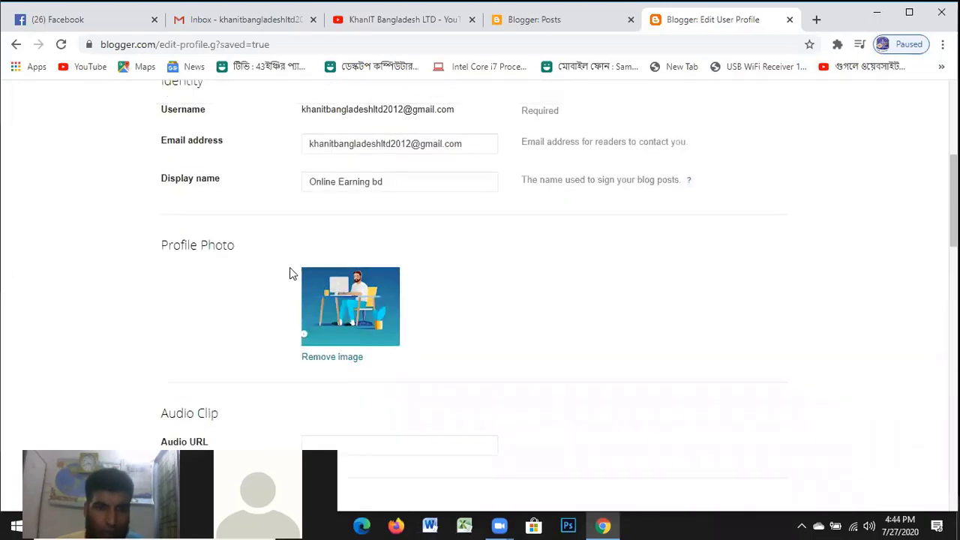
scroll(292, 274, down, 2)
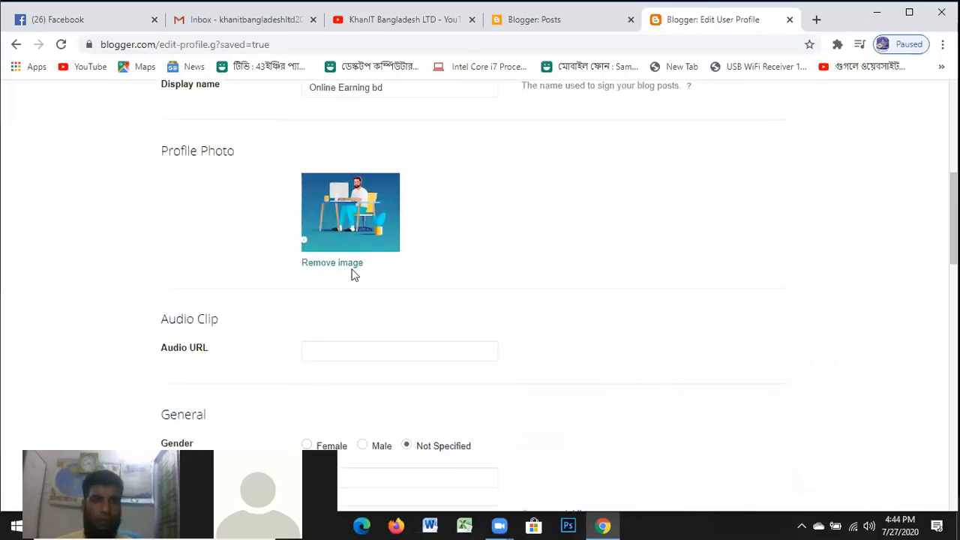
scroll(404, 271, down, 5)
scroll(509, 189, up, 9)
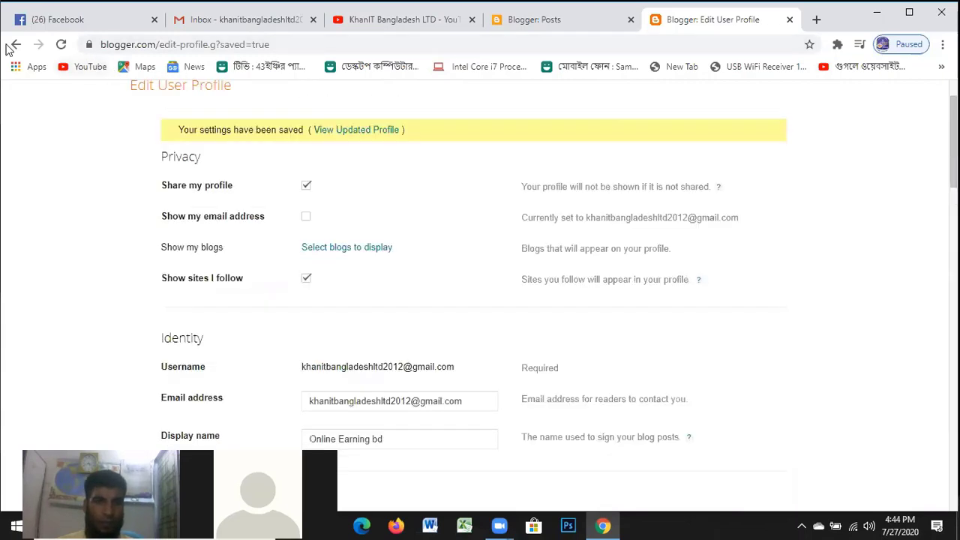
View the Online Earning bd blog, check the profile photo in its sidebar, and close the blog page
click(530, 20)
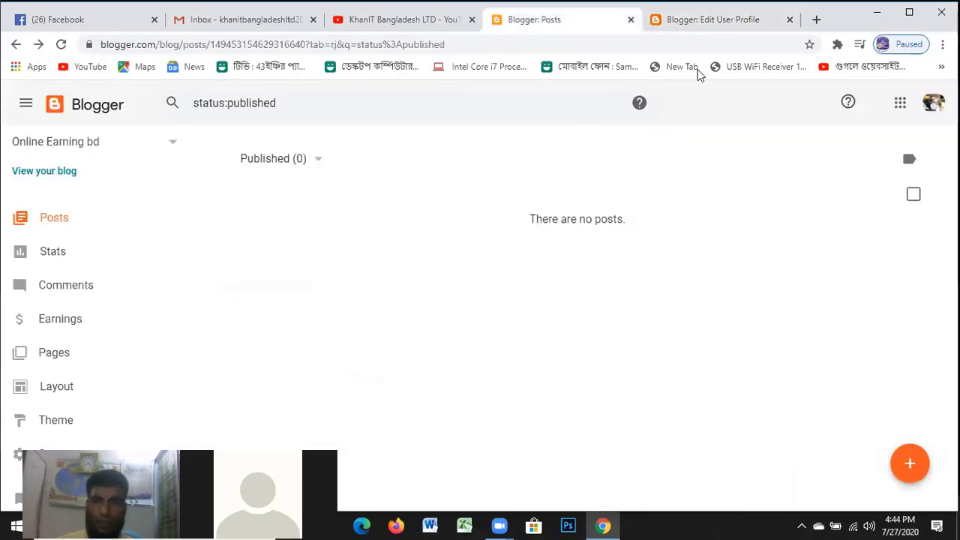
click(709, 20)
scroll(356, 252, up, 1)
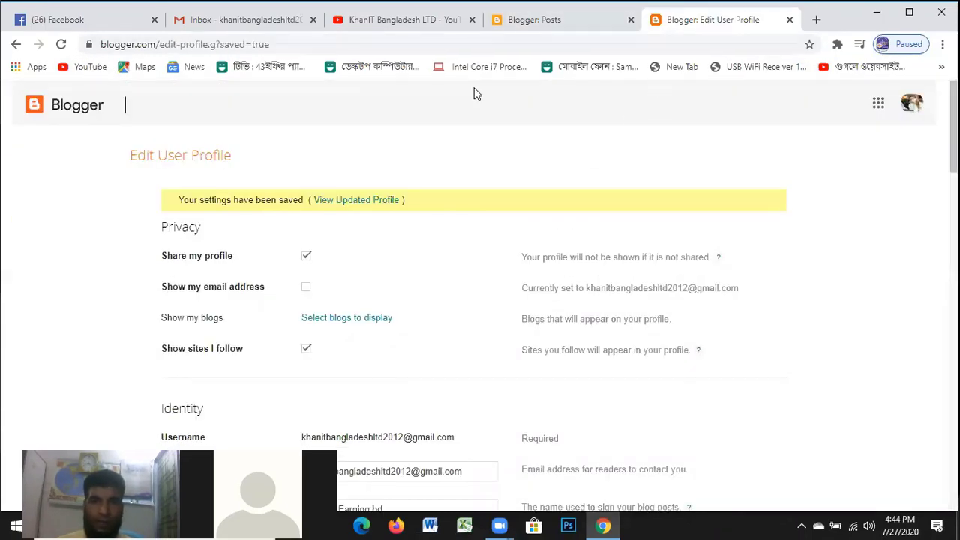
click(554, 24)
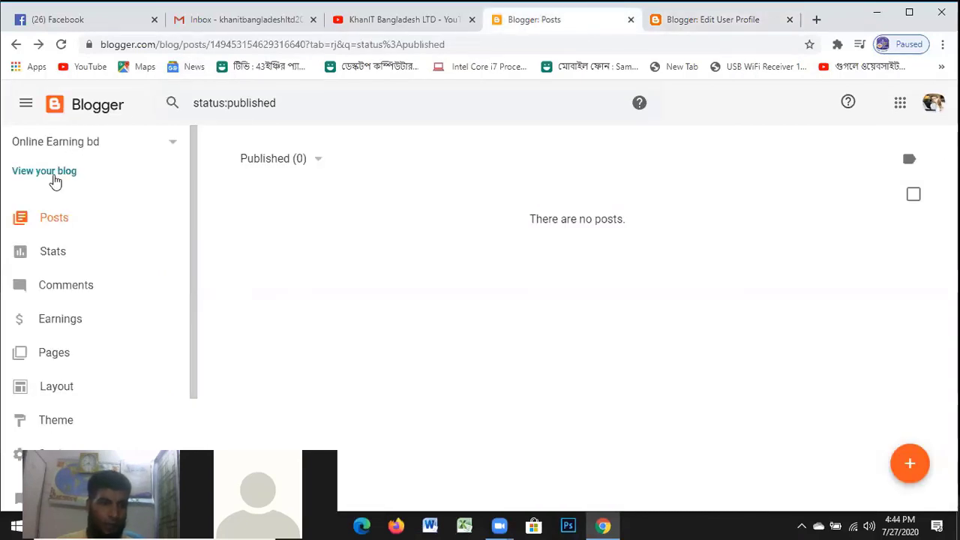
key(ctrl+Tab)
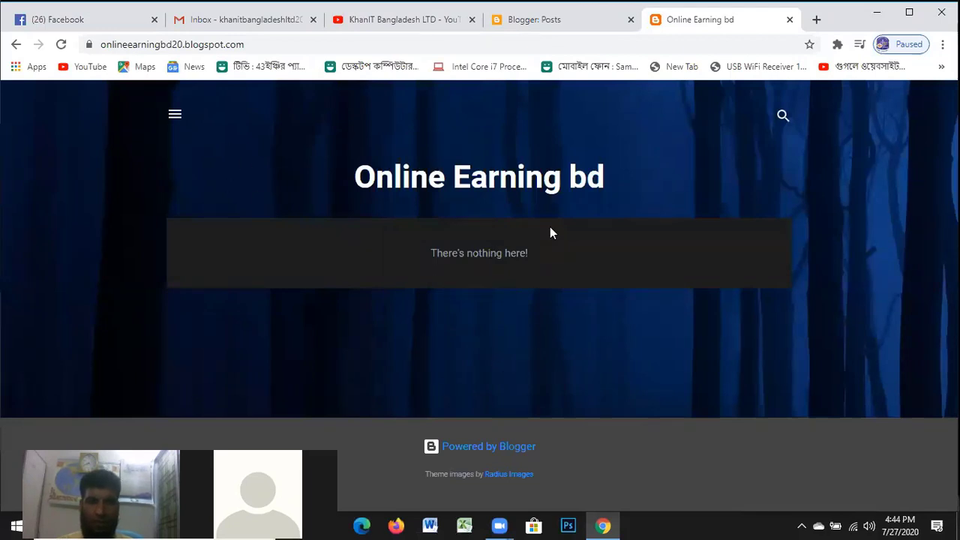
click(175, 114)
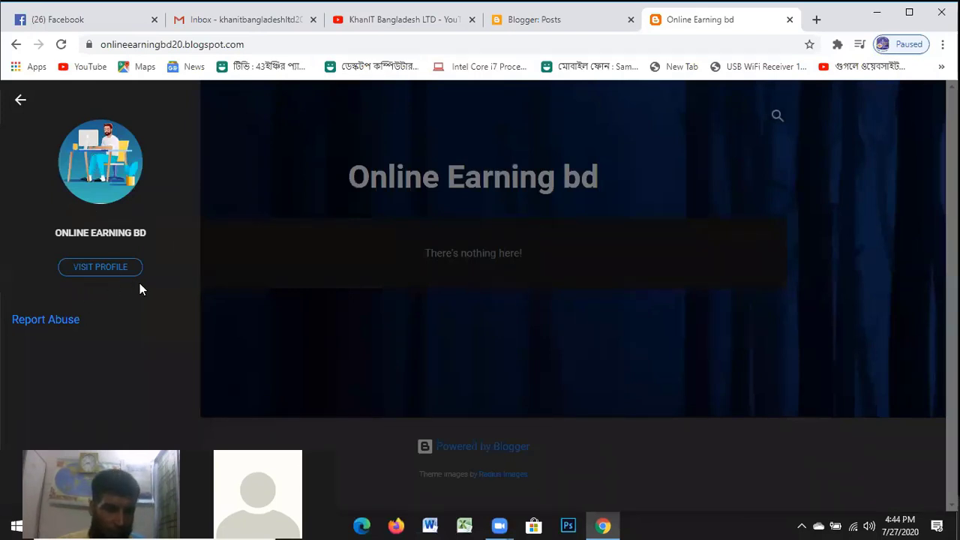
click(283, 342)
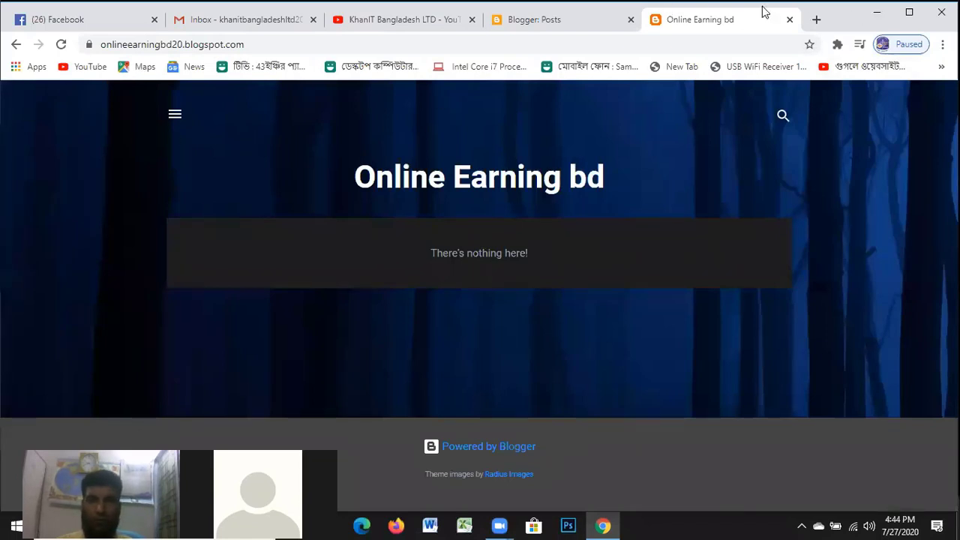
click(789, 20)
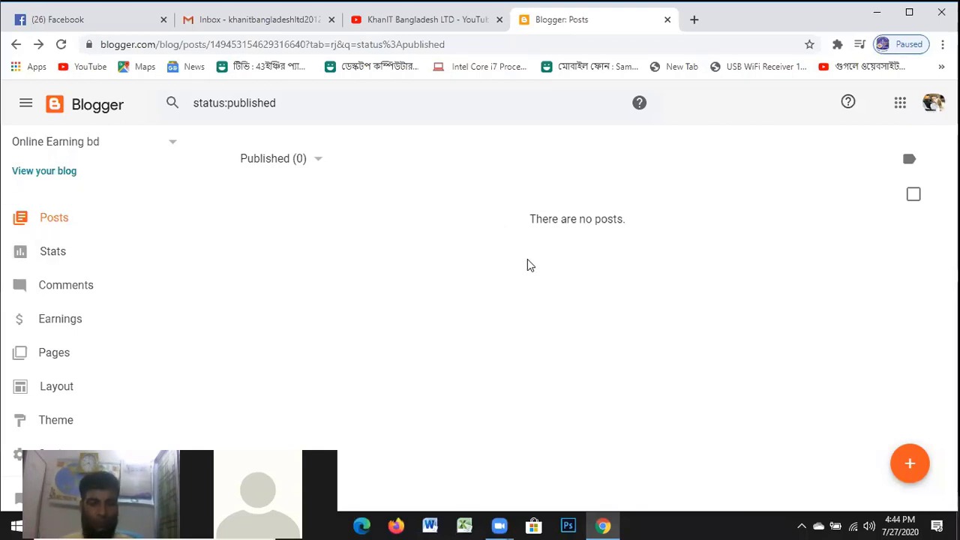
Create a new blog post and choose HTML view for its editor
click(911, 464)
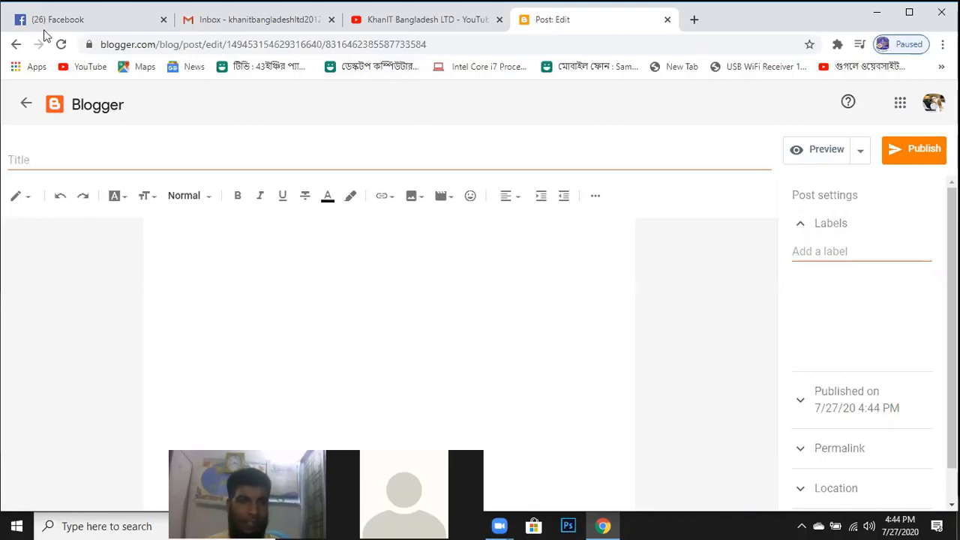
click(28, 201)
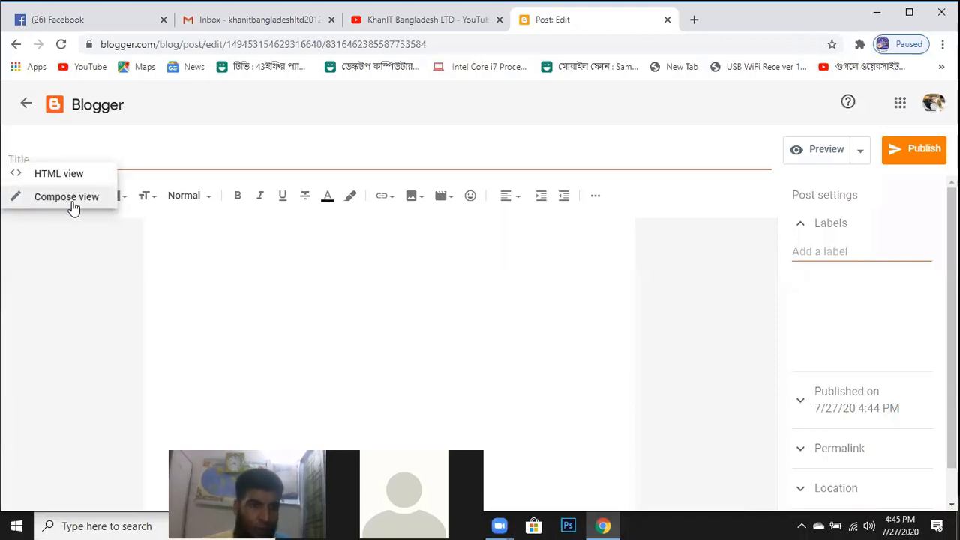
click(58, 174)
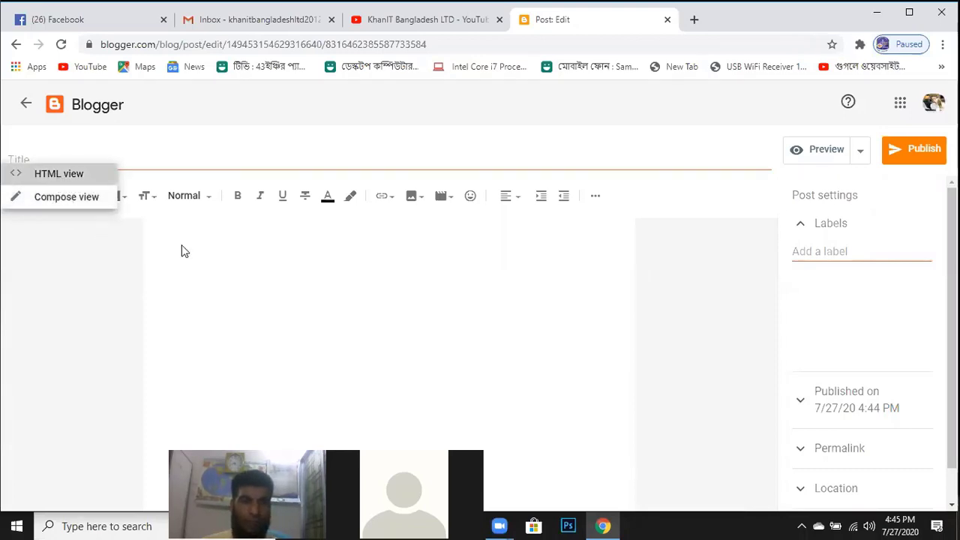